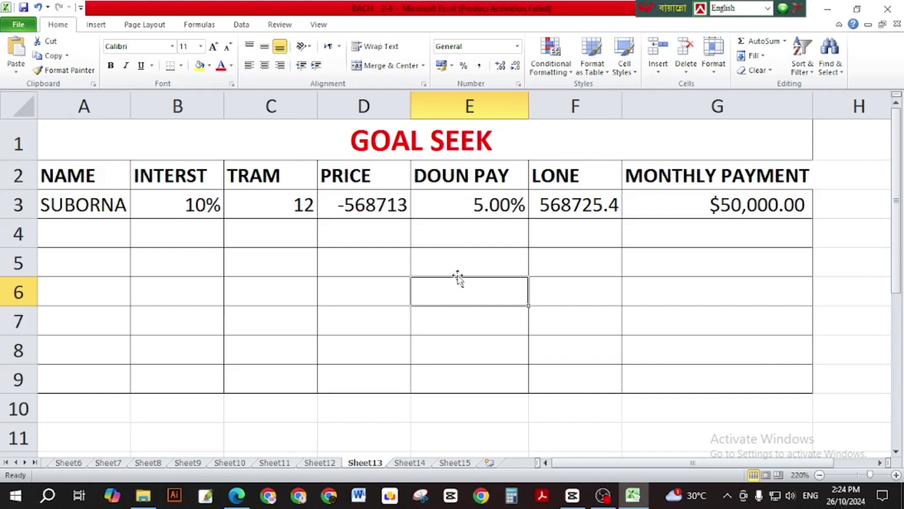
{"action": "left_click", "coordinate": [455, 265]}
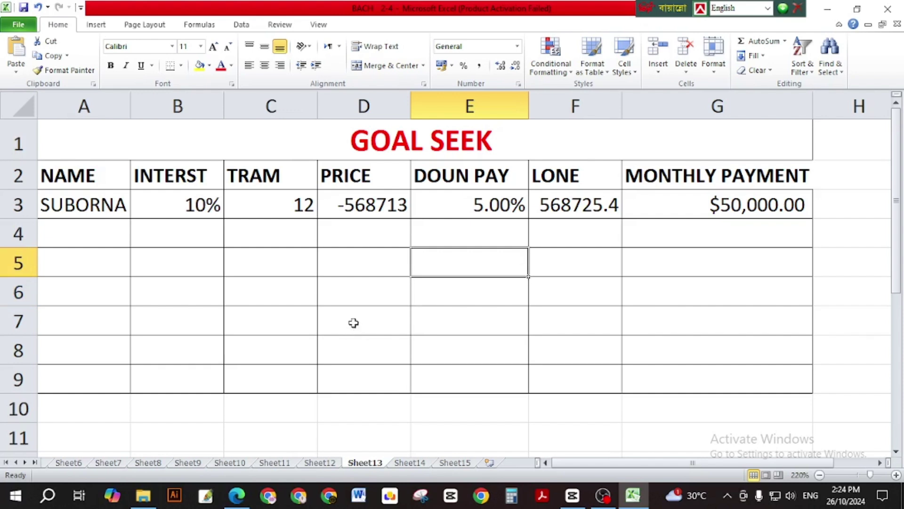
{"action": "left_click", "coordinate": [339, 136]}
{"action": "left_click_drag", "start_coordinate": [339, 136], "coordinate": [378, 273]}
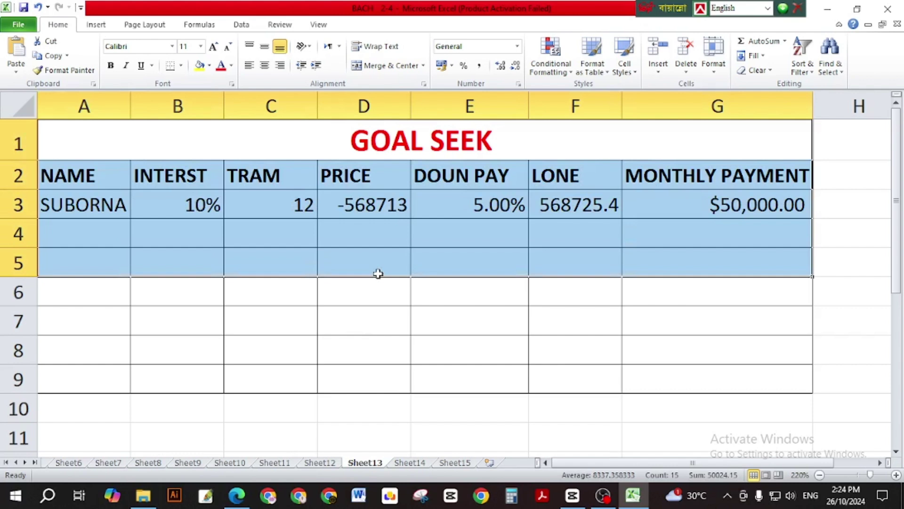
{"action": "left_click", "coordinate": [379, 243]}
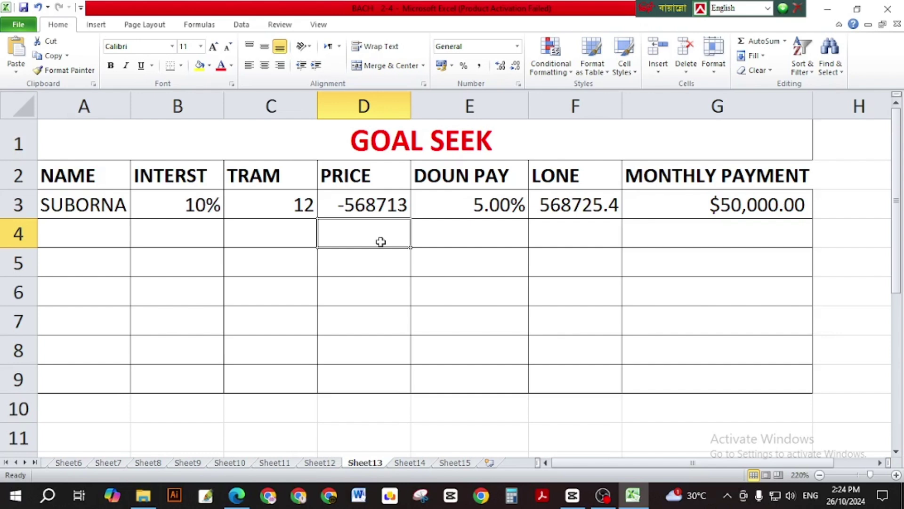
Copy the GOAL SEEK table range A1:G4 from Sheet13 and paste it into Sheet14 starting at cell A1.
{"action": "left_click", "coordinate": [306, 137]}
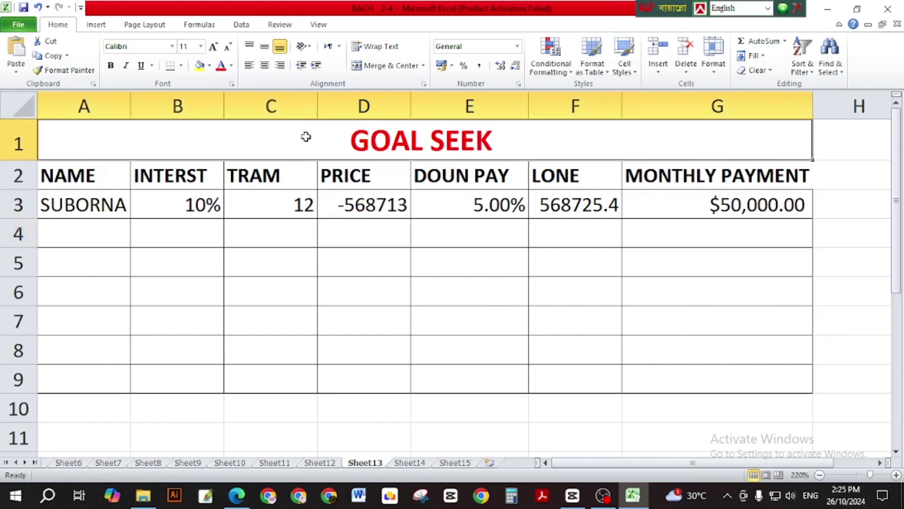
{"action": "left_click_drag", "start_coordinate": [306, 136], "coordinate": [306, 227]}
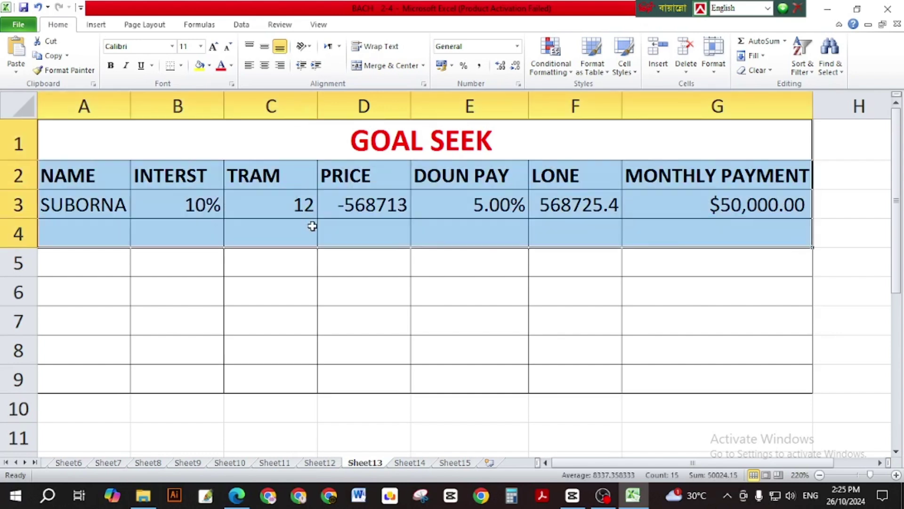
{"action": "key", "text": "ctrl+c"}
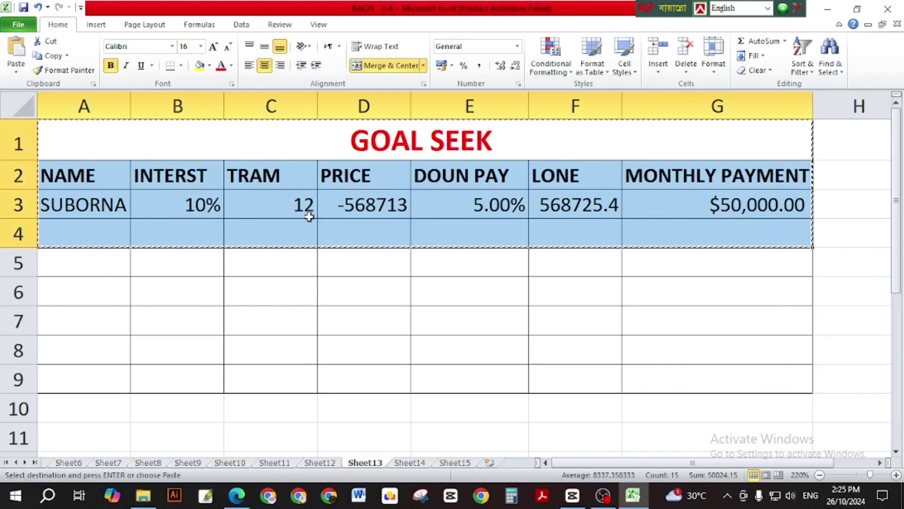
{"action": "left_click", "coordinate": [410, 462]}
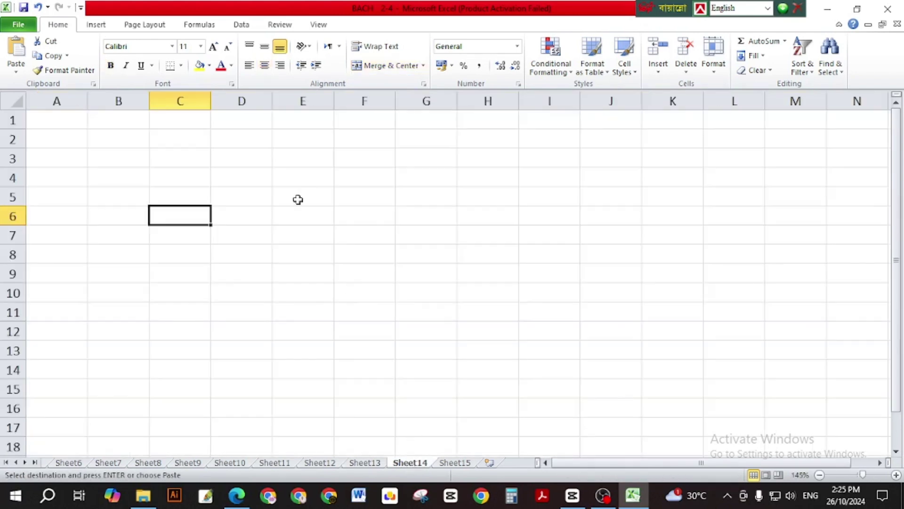
{"action": "left_click", "coordinate": [54, 120]}
{"action": "key", "text": "ctrl+v"}
{"action": "left_click", "coordinate": [242, 245]}
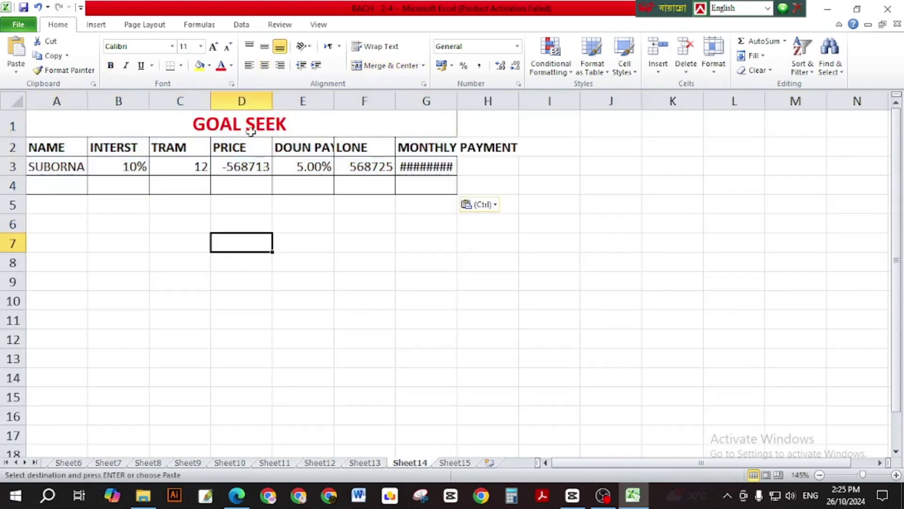
Widen column G on Sheet14 so the MONTHLY PAYMENT heading and its amount fit.
{"action": "left_click_drag", "start_coordinate": [460, 102], "coordinate": [571, 103]}
{"action": "left_click", "coordinate": [287, 267]}
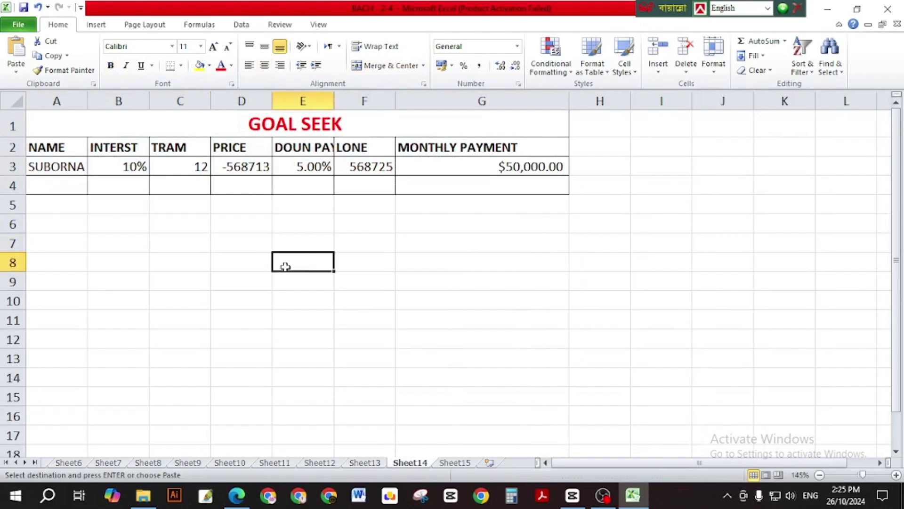
{"action": "scroll", "coordinate": [343, 266], "scroll_direction": "up", "scroll_amount": 4}
{"action": "scroll", "coordinate": [343, 267], "scroll_direction": "up", "scroll_amount": 5}
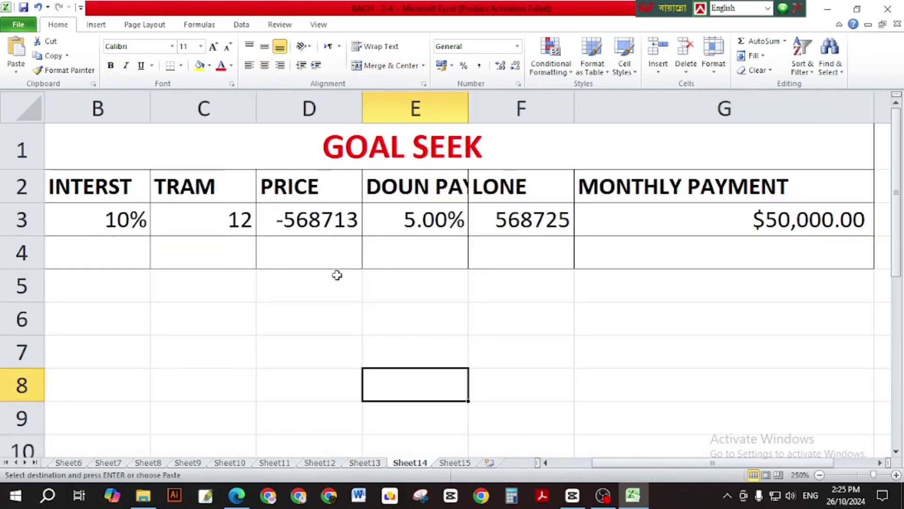
{"action": "left_click_drag", "start_coordinate": [615, 463], "coordinate": [544, 465]}
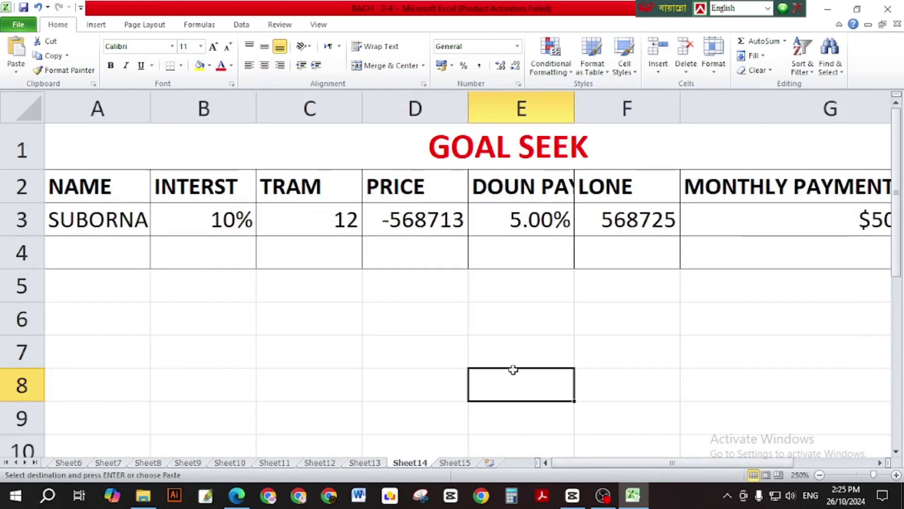
{"action": "scroll", "coordinate": [512, 364], "scroll_direction": "down", "scroll_amount": 1}
{"action": "scroll", "coordinate": [512, 364], "scroll_direction": "down", "scroll_amount": 1}
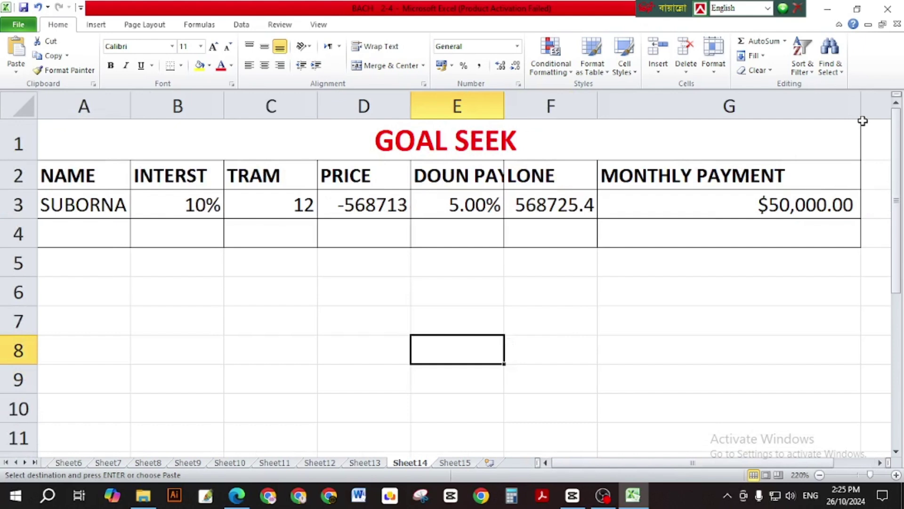
{"action": "left_click_drag", "start_coordinate": [865, 94], "coordinate": [812, 95]}
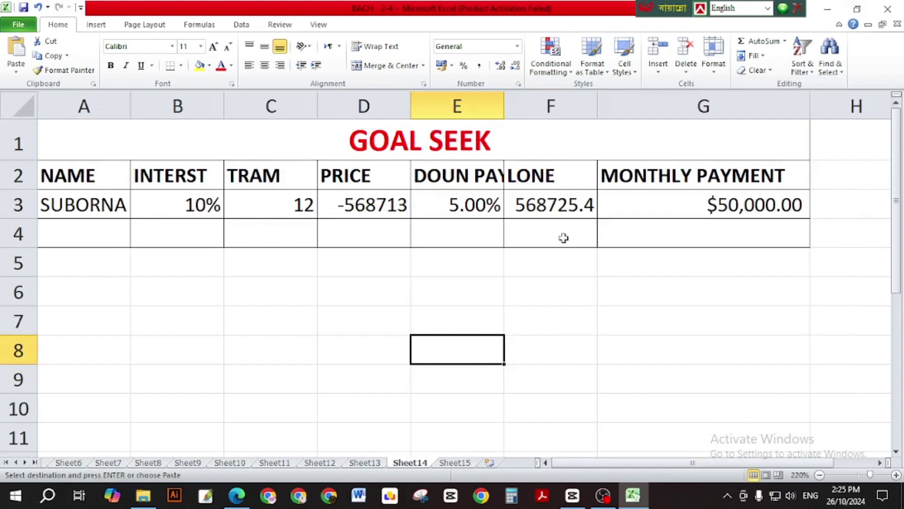
{"action": "left_click", "coordinate": [149, 293]}
{"action": "left_click", "coordinate": [74, 279]}
Replace the table title in the merged row 1 cell with SCANARIOS.
{"action": "double_click", "coordinate": [402, 133]}
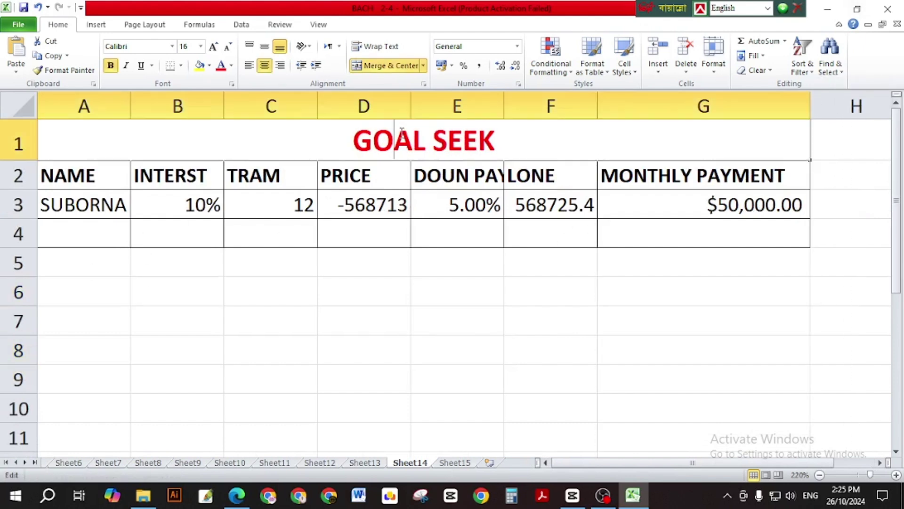
{"action": "double_click", "coordinate": [402, 133]}
{"action": "left_click", "coordinate": [402, 133]}
{"action": "left_click_drag", "start_coordinate": [516, 133], "coordinate": [303, 149]}
{"action": "type", "text": "S"}
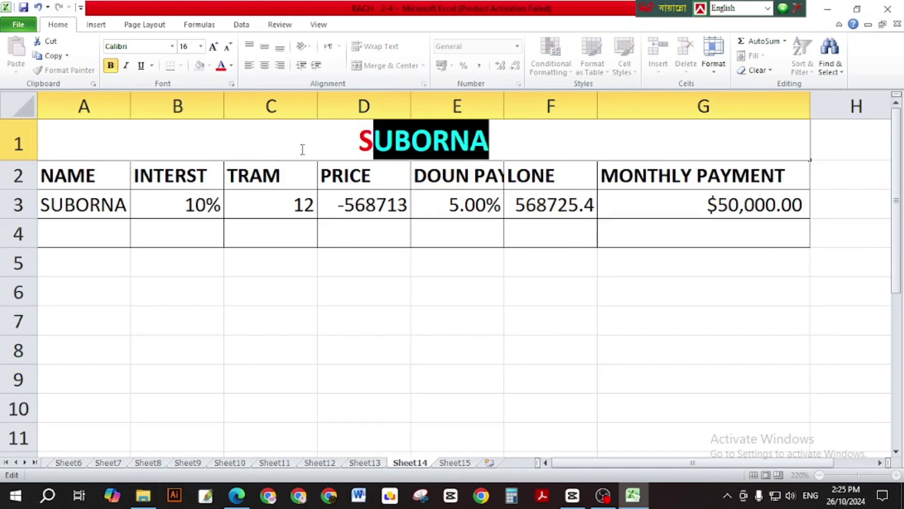
{"action": "type", "text": "CA"}
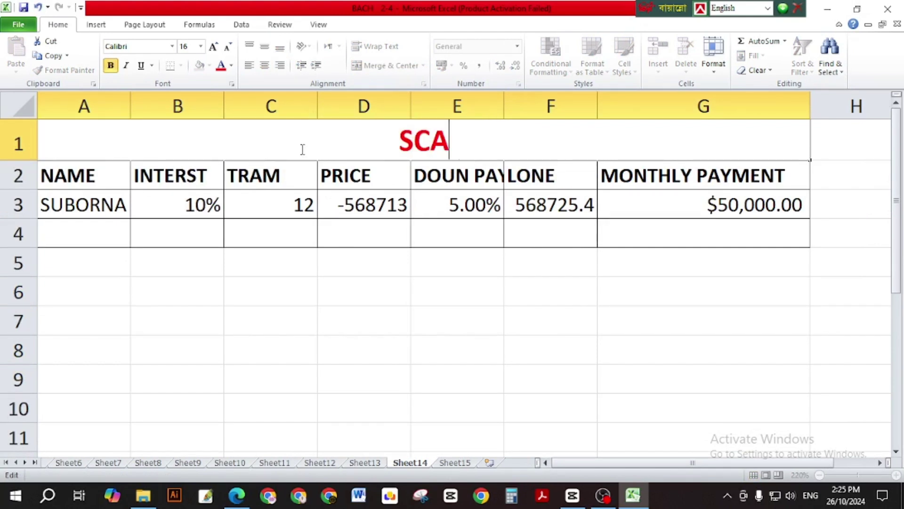
{"action": "type", "text": "NARIOS"}
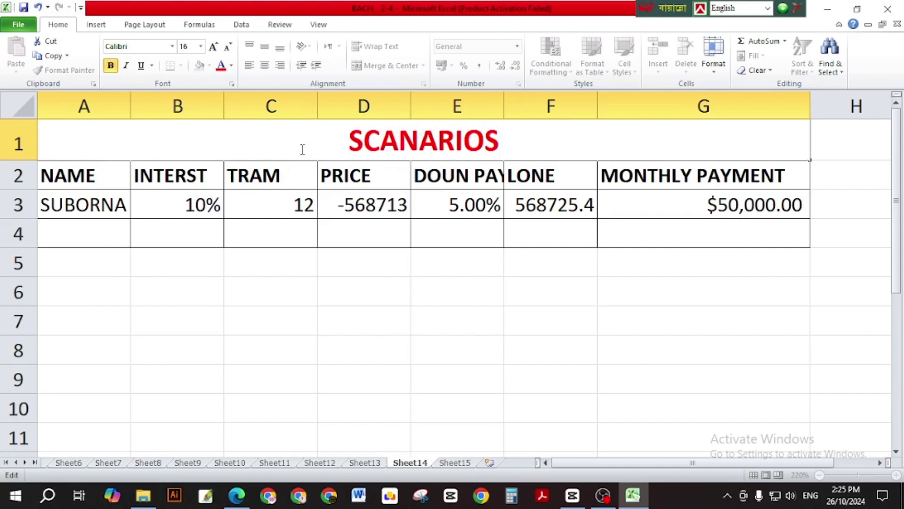
{"action": "left_click", "coordinate": [267, 252]}
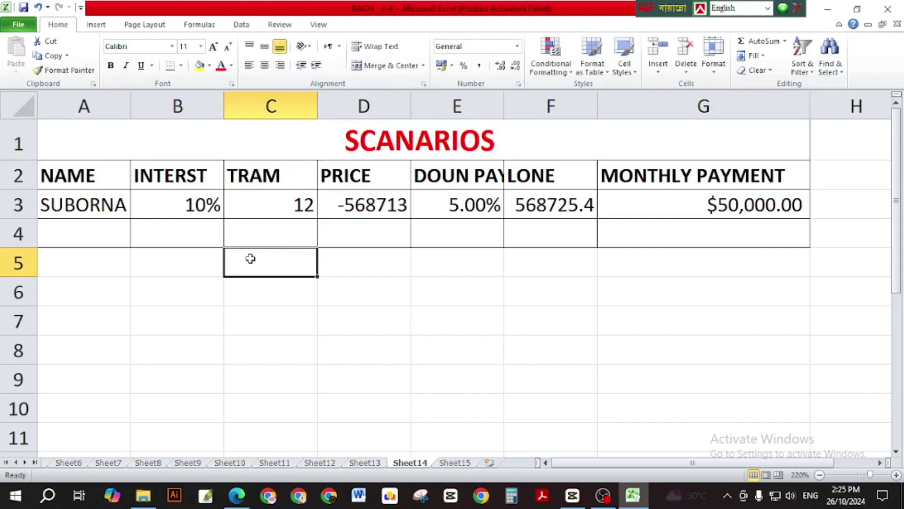
Replace the person's name in cell A3 under NAME with a different first name.
{"action": "double_click", "coordinate": [81, 205]}
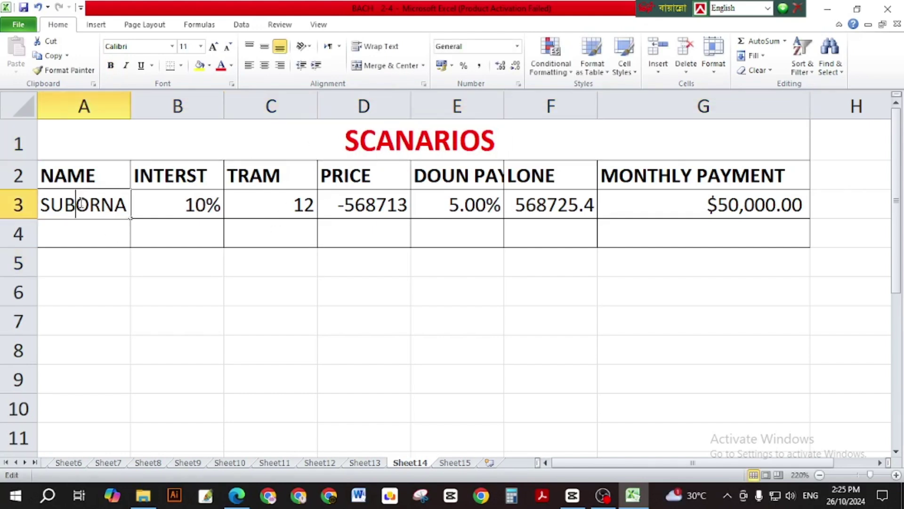
{"action": "left_click_drag", "start_coordinate": [125, 205], "coordinate": [7, 212]}
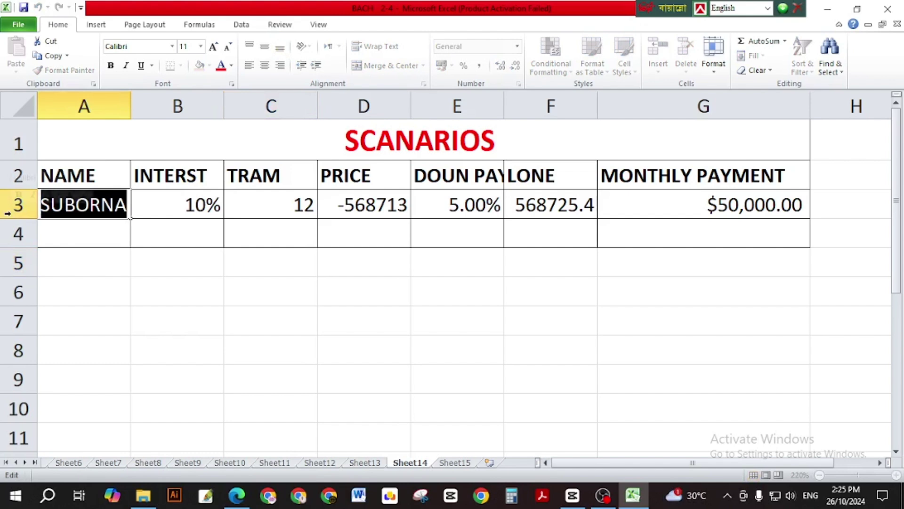
{"action": "type", "text": "SUVO"}
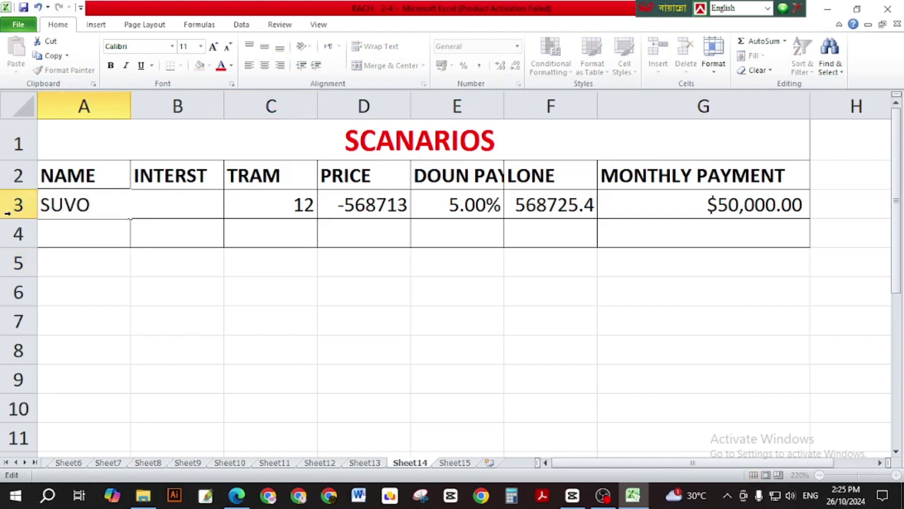
{"action": "left_click", "coordinate": [200, 313]}
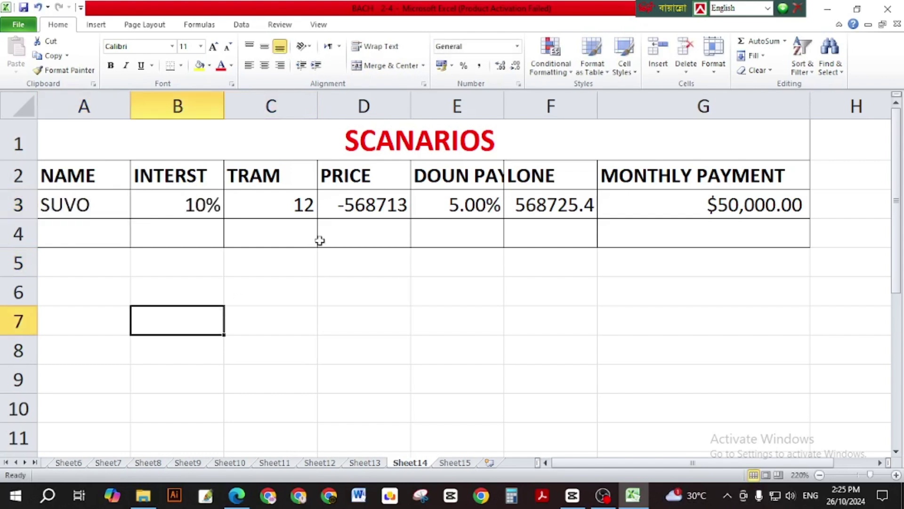
Clear the price, down payment, loan and monthly payment values in cells D3:G3.
{"action": "left_click_drag", "start_coordinate": [364, 210], "coordinate": [678, 200]}
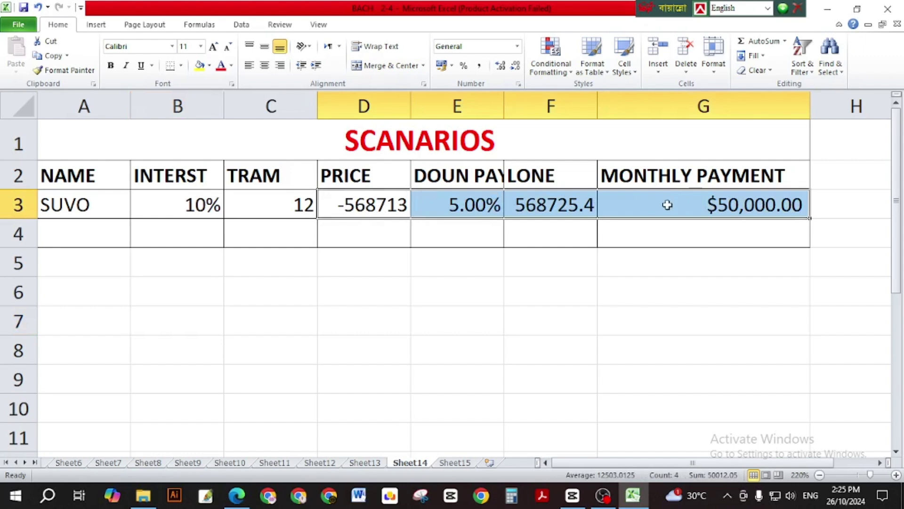
{"action": "key", "text": "Delete"}
{"action": "left_click", "coordinate": [413, 297]}
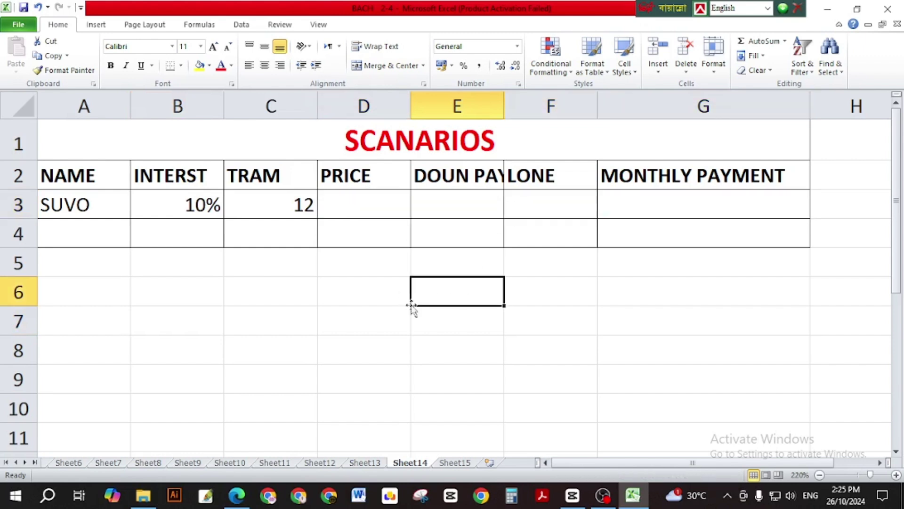
{"action": "left_click", "coordinate": [406, 310]}
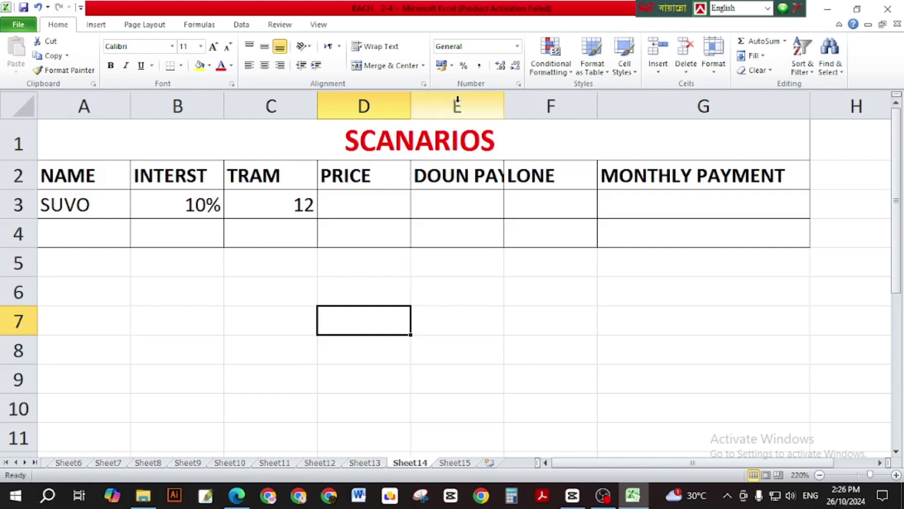
Widen the PRICE column slightly and the DOUN PAY column enough to show its full heading.
{"action": "left_click", "coordinate": [361, 204]}
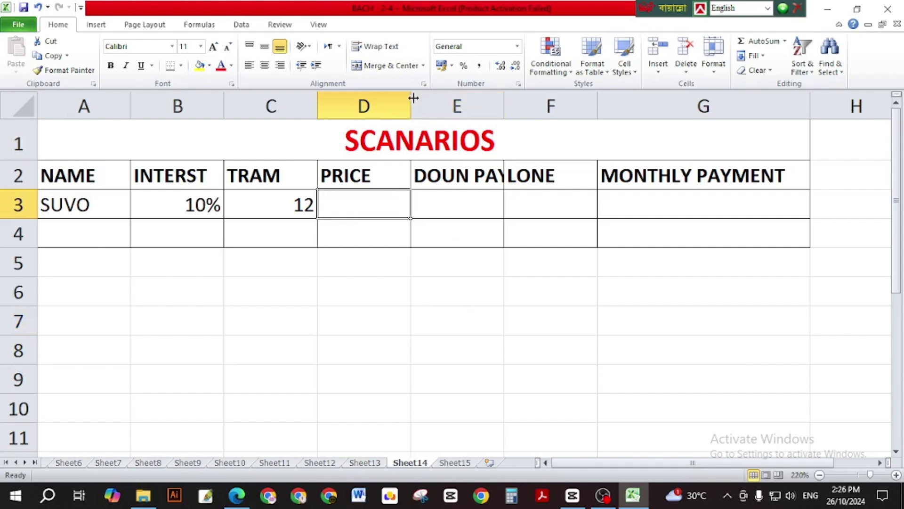
{"action": "left_click_drag", "start_coordinate": [410, 101], "coordinate": [434, 100]}
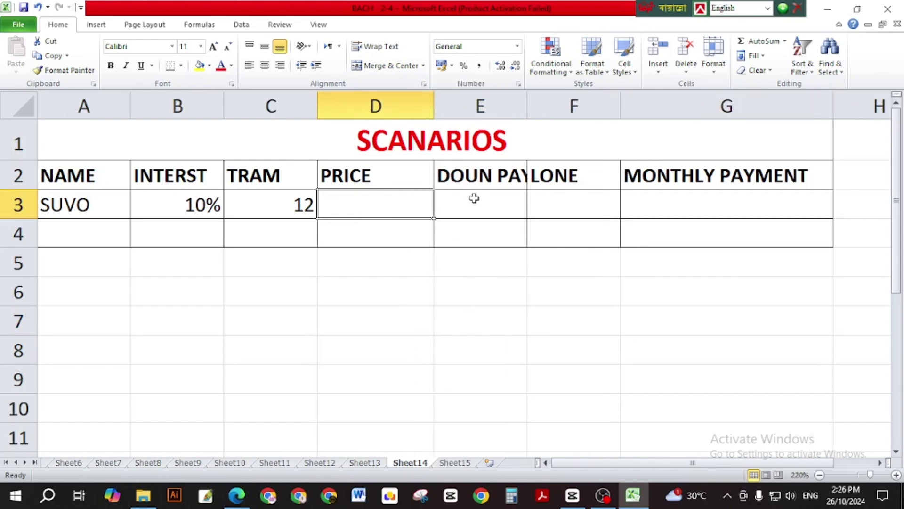
{"action": "left_click", "coordinate": [484, 210]}
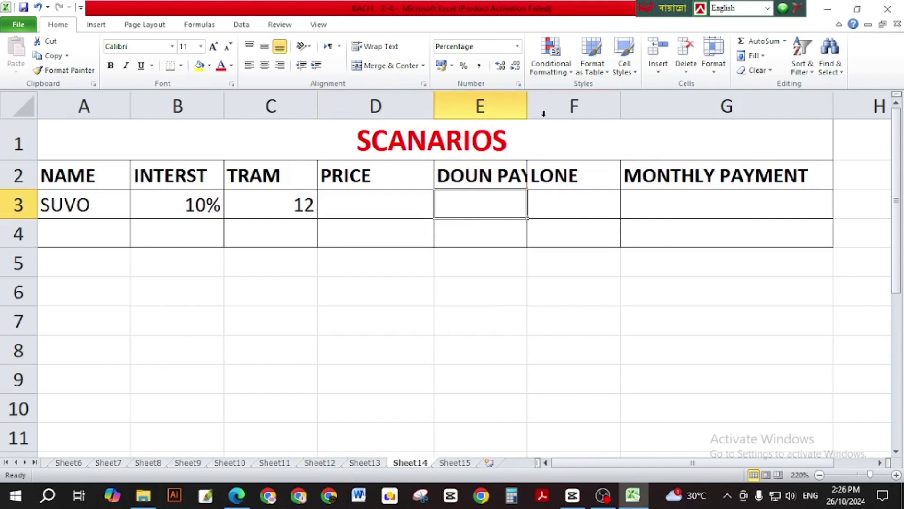
{"action": "left_click_drag", "start_coordinate": [528, 106], "coordinate": [563, 107]}
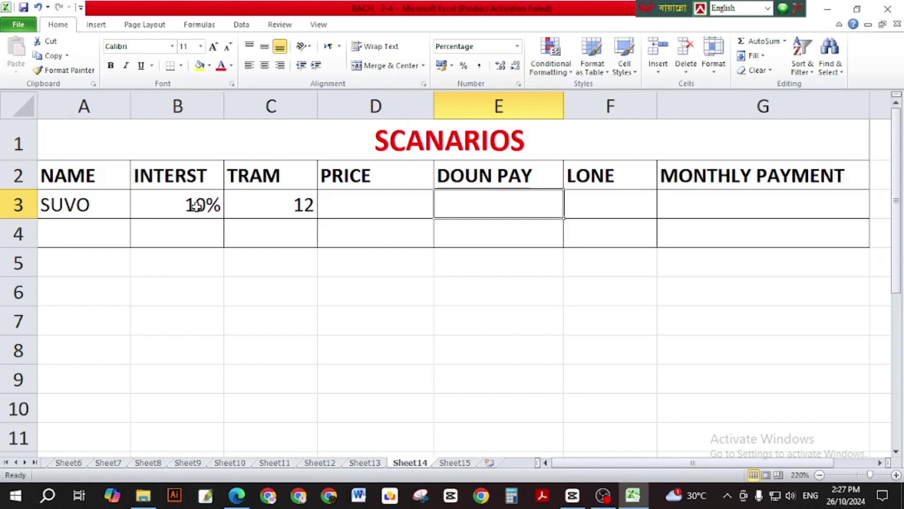
Enter the formula =B3*50% in cell E3 to calculate the down payment from the interest.
{"action": "type", "text": "="}
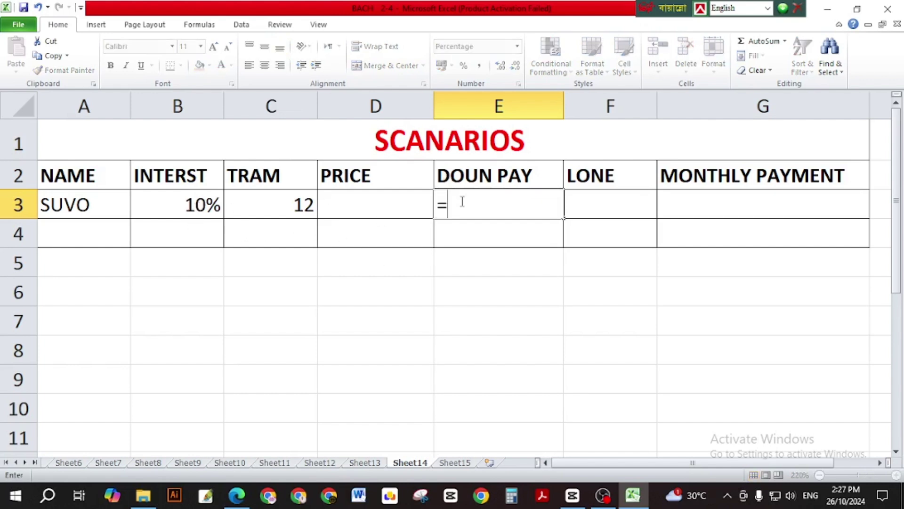
{"action": "left_click", "coordinate": [190, 205]}
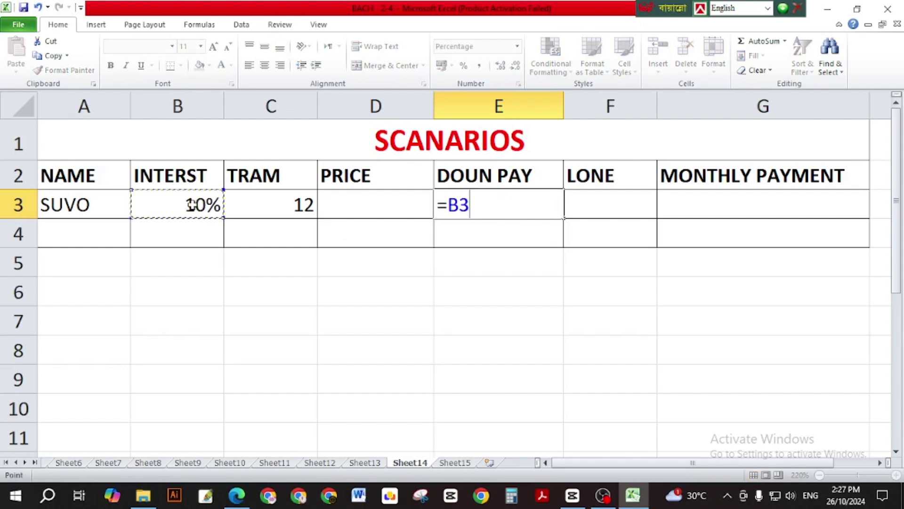
{"action": "type", "text": "*"}
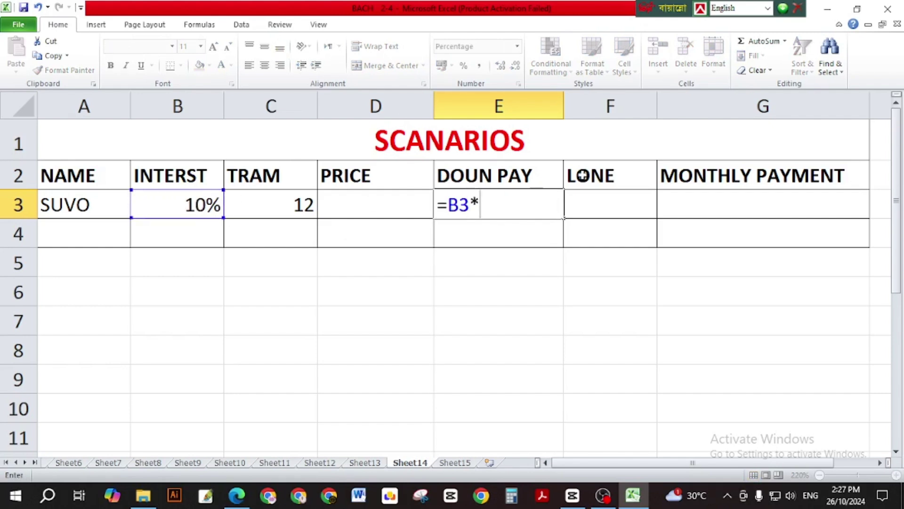
{"action": "type", "text": "50%"}
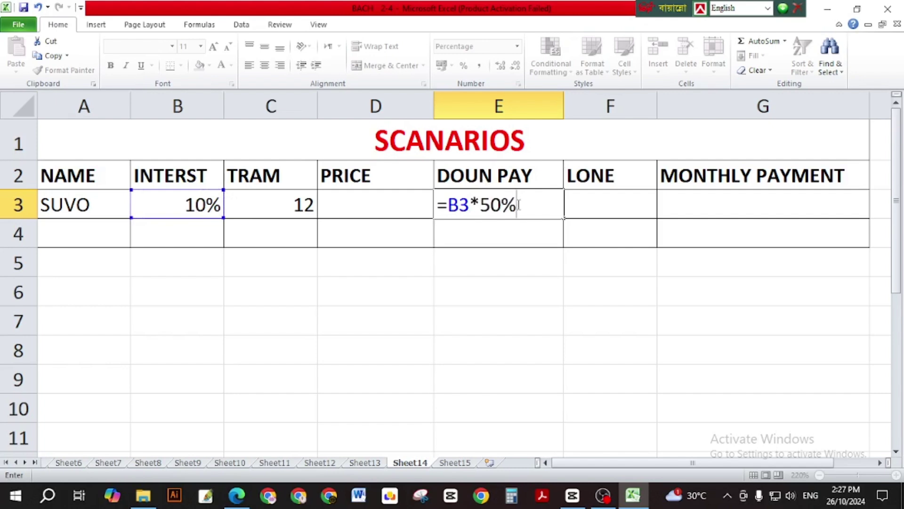
{"action": "key", "text": "Return"}
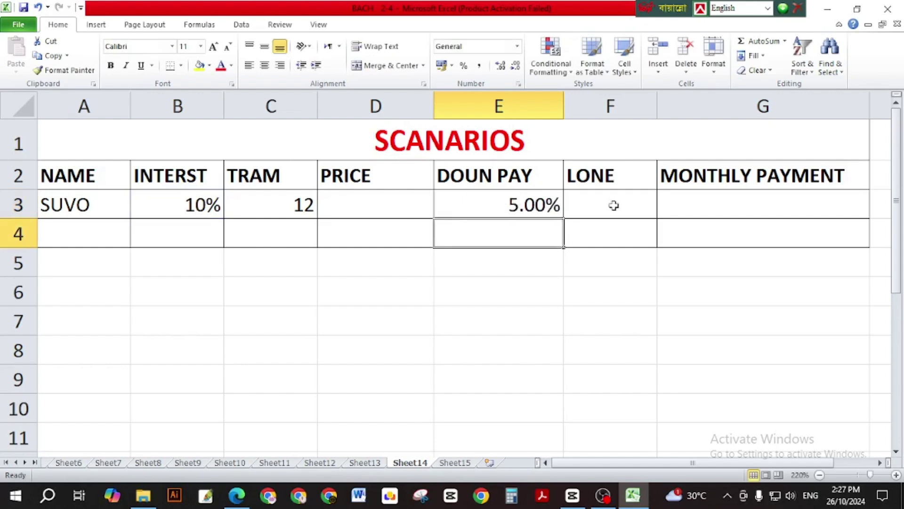
Enter the formula =C3-D3 in cell F3 to calculate the loan from the term and price.
{"action": "left_click", "coordinate": [594, 202]}
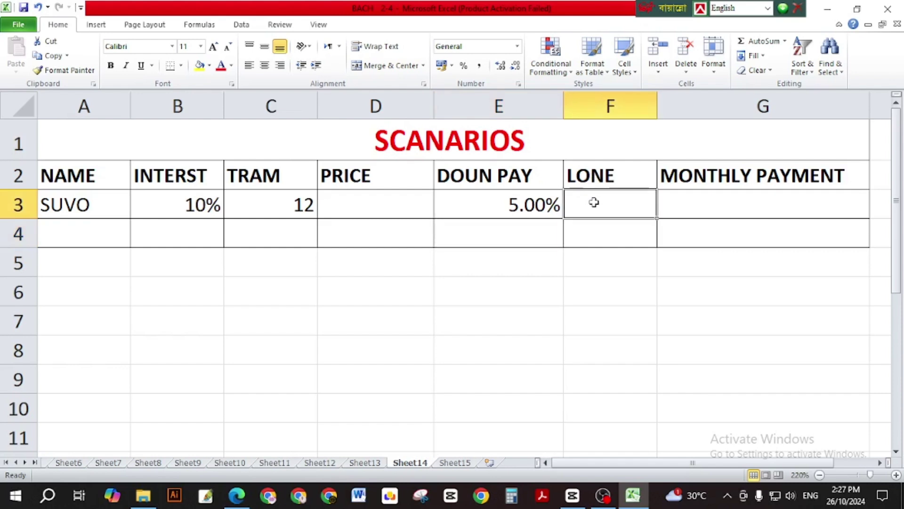
{"action": "type", "text": "="}
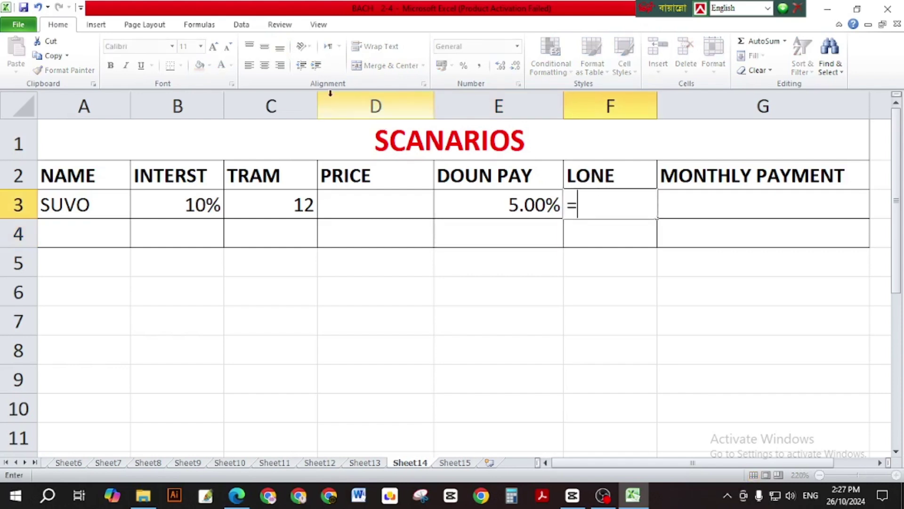
{"action": "left_click", "coordinate": [284, 203]}
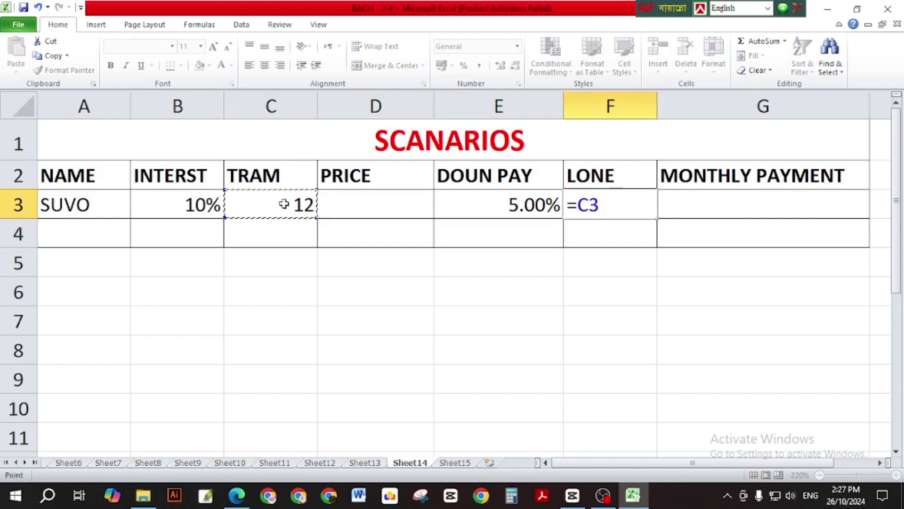
{"action": "type", "text": "-"}
{"action": "left_click", "coordinate": [383, 202]}
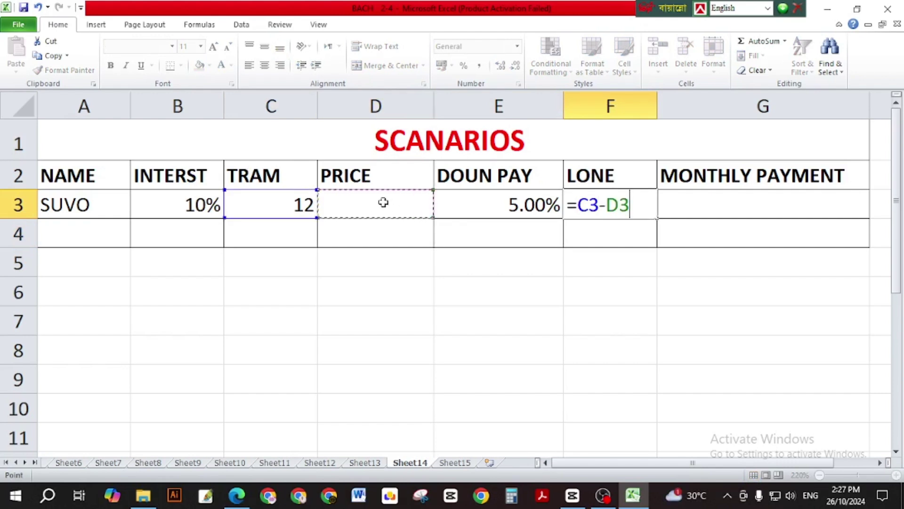
{"action": "key", "text": "Return"}
{"action": "left_click", "coordinate": [608, 198]}
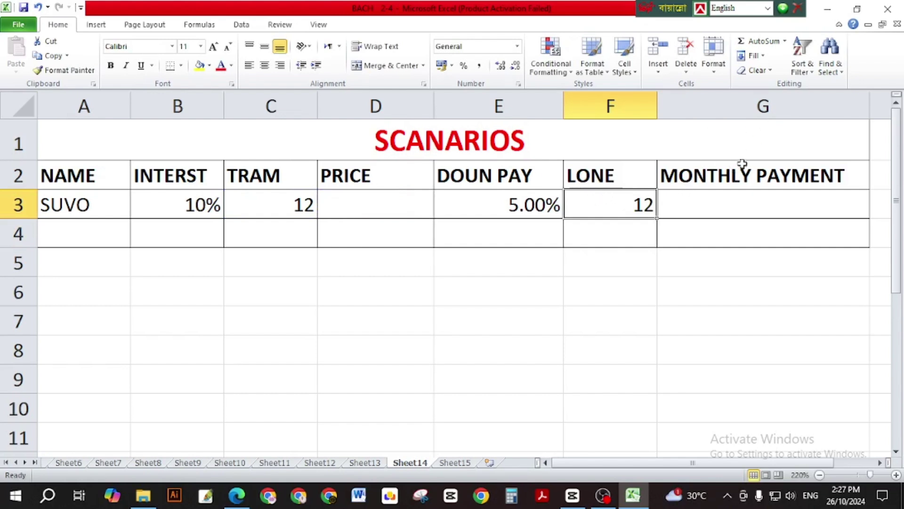
Enter the formula =PMT(B3/12,C3,-F3) in cell G3 to calculate the monthly payment.
{"action": "left_click", "coordinate": [725, 214]}
{"action": "type", "text": "=PMT"}
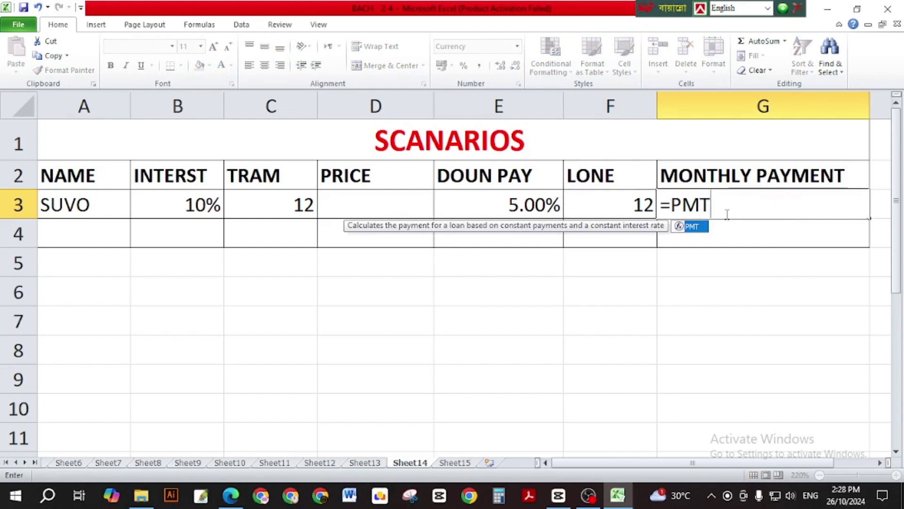
{"action": "type", "text": "("}
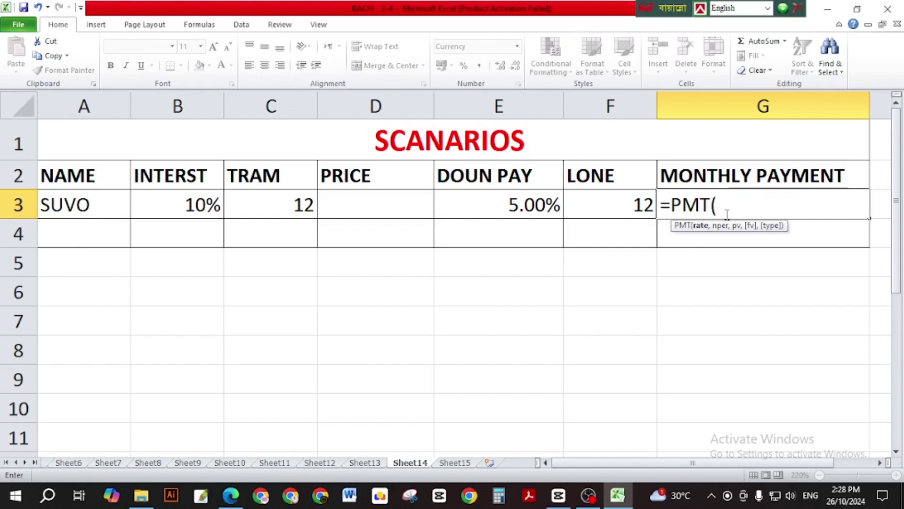
{"action": "left_click", "coordinate": [192, 204]}
{"action": "type", "text": "/12"}
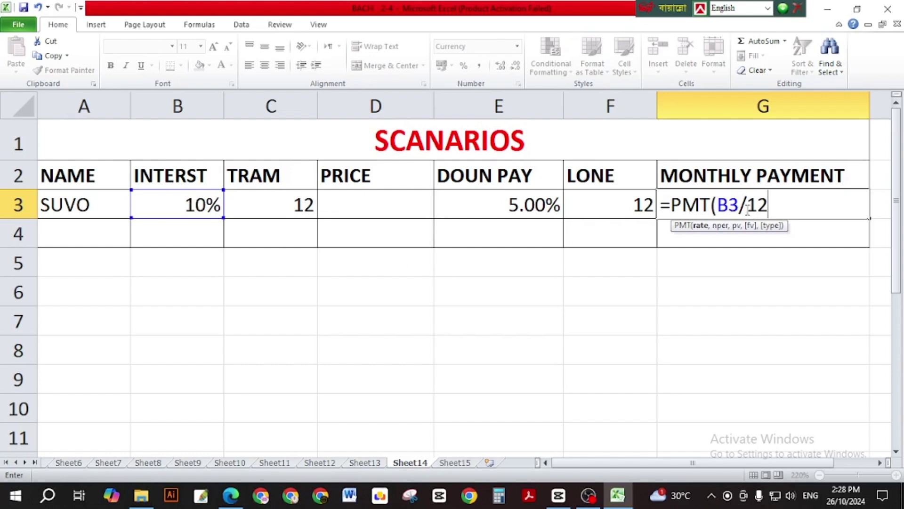
{"action": "type", "text": ","}
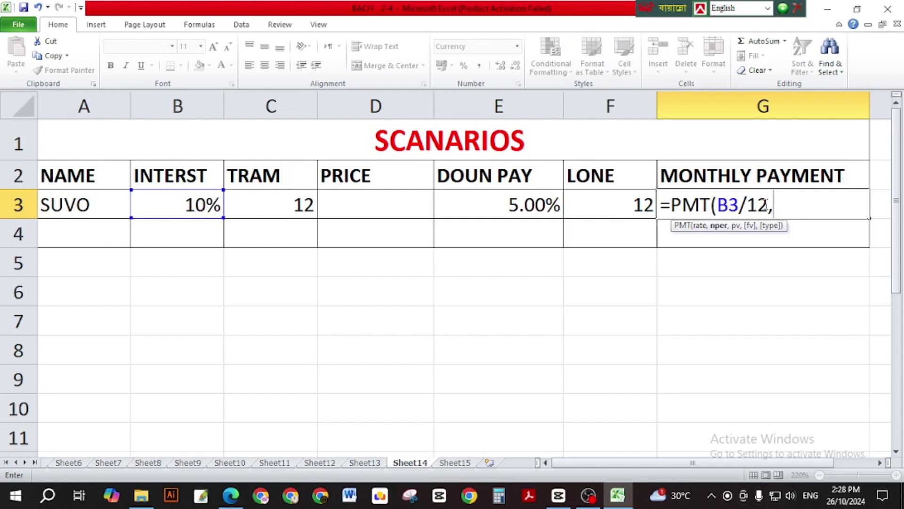
{"action": "left_click", "coordinate": [273, 202]}
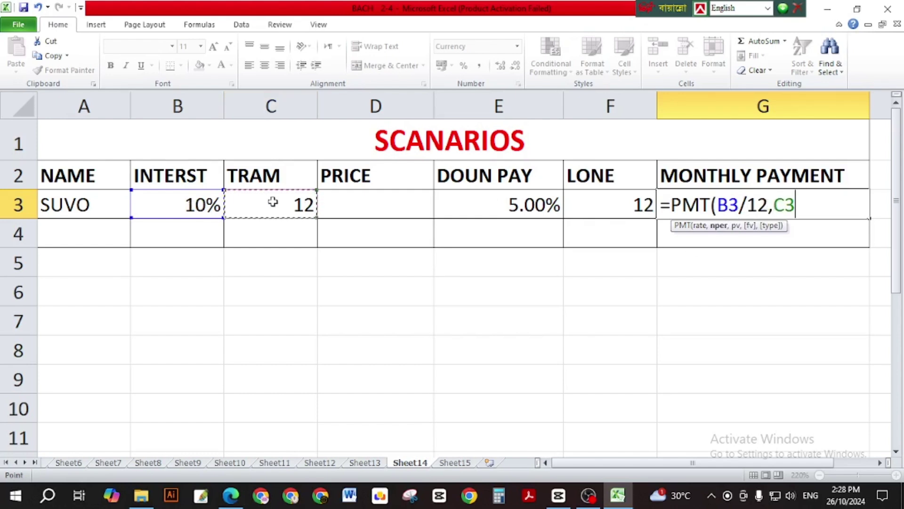
{"action": "type", "text": ",-"}
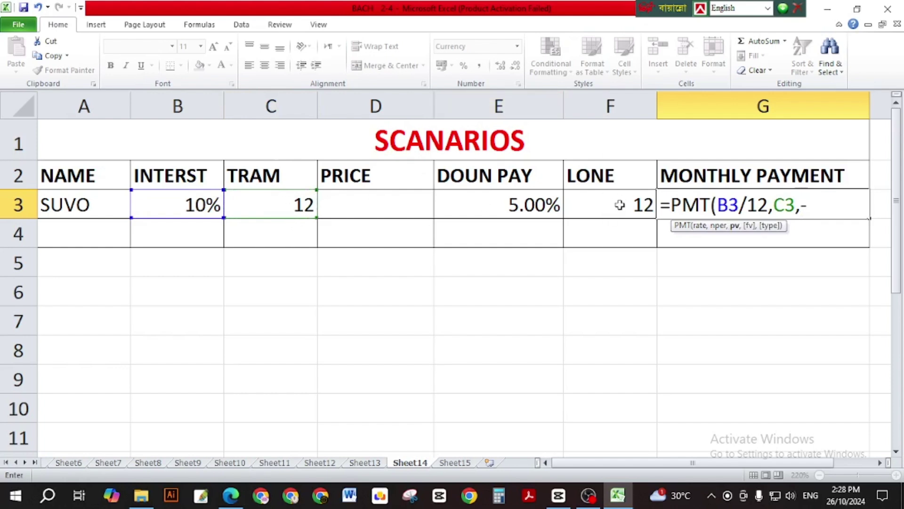
{"action": "left_click", "coordinate": [620, 206]}
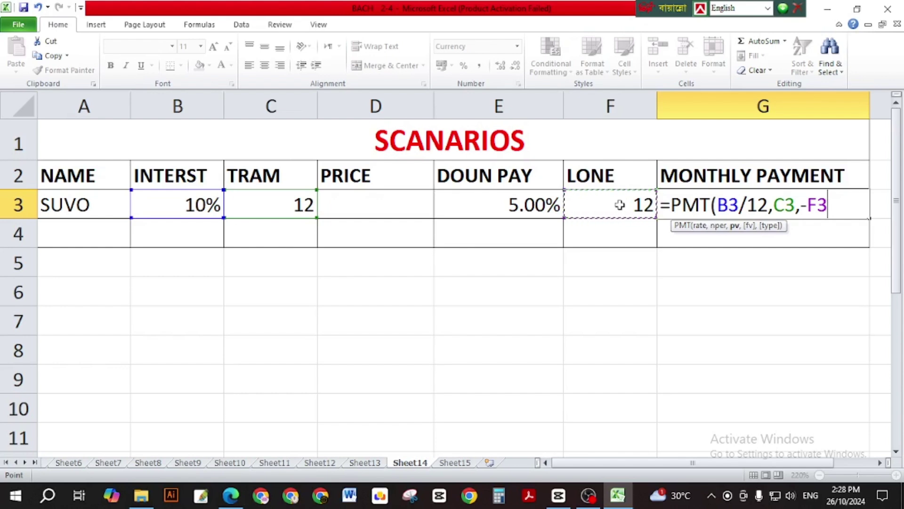
{"action": "type", "text": ")"}
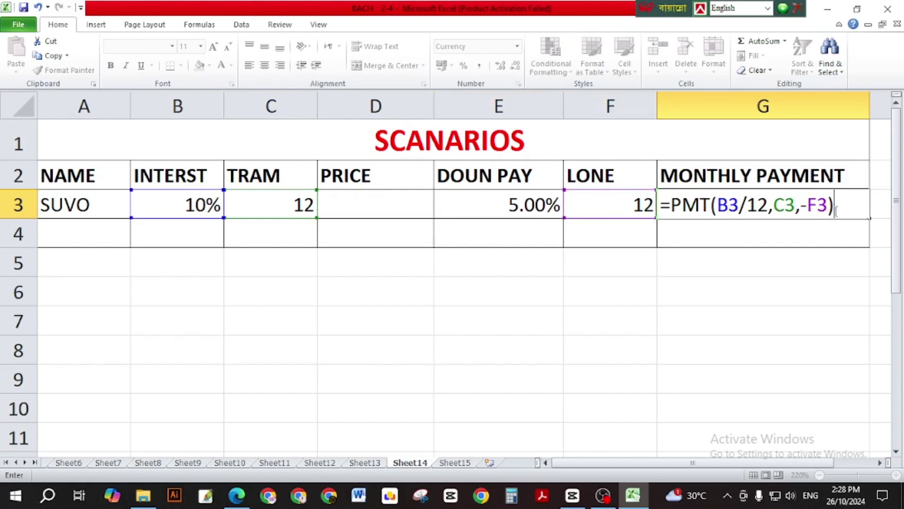
{"action": "key", "text": "Return"}
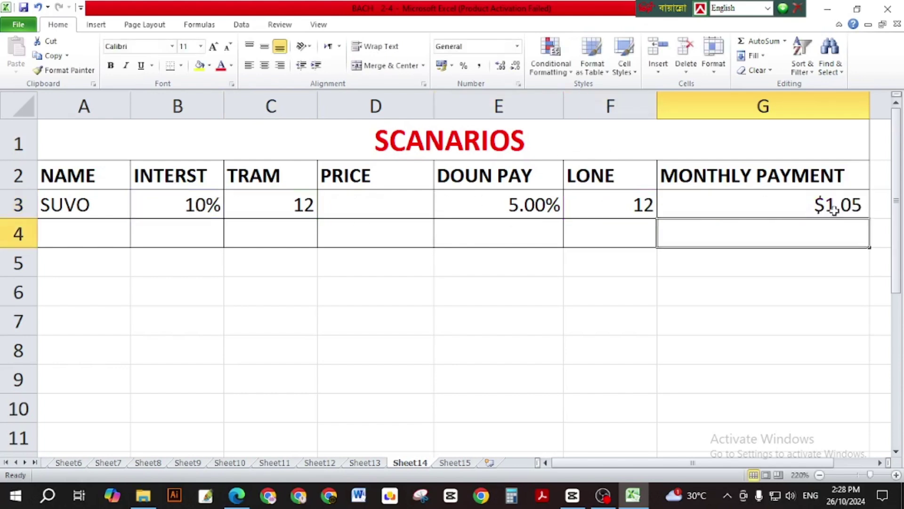
Format G3 as currency with the $ English (U.S.) symbol and red negative numbers with a minus sign.
{"action": "left_click", "coordinate": [775, 204]}
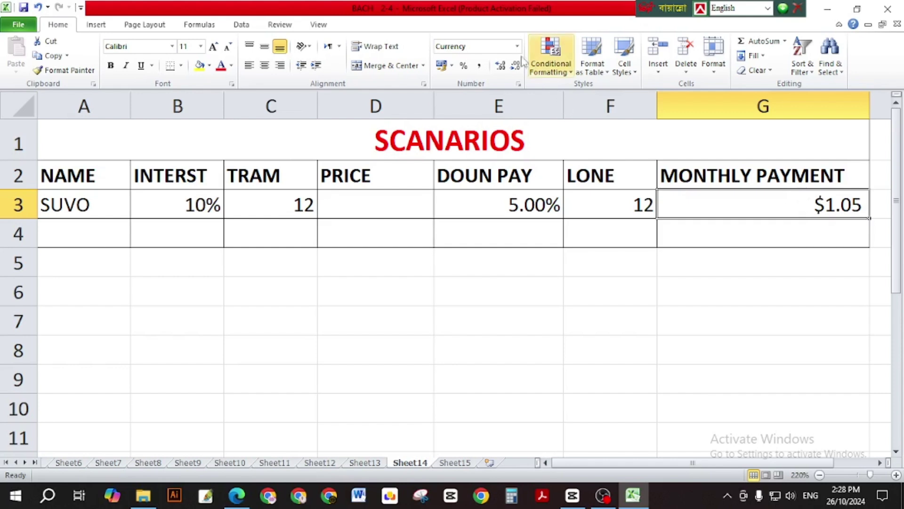
{"action": "left_click", "coordinate": [518, 85]}
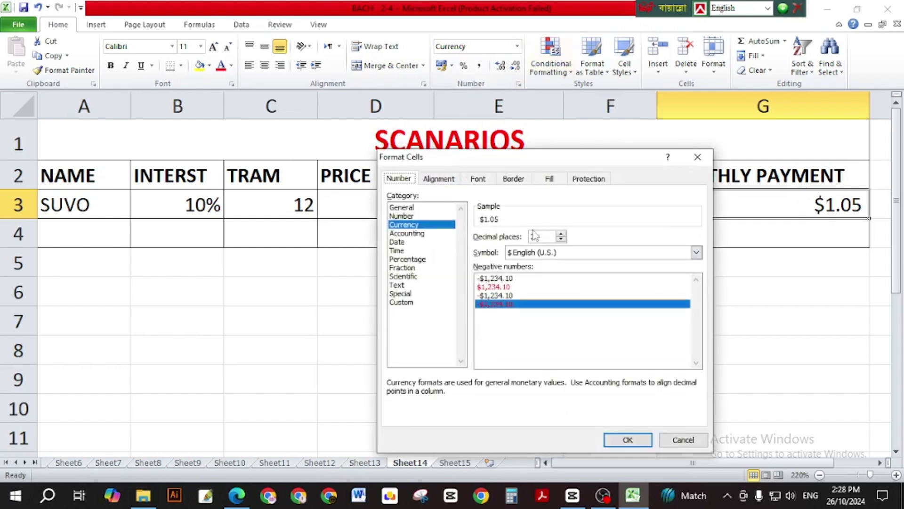
{"action": "left_click", "coordinate": [494, 306]}
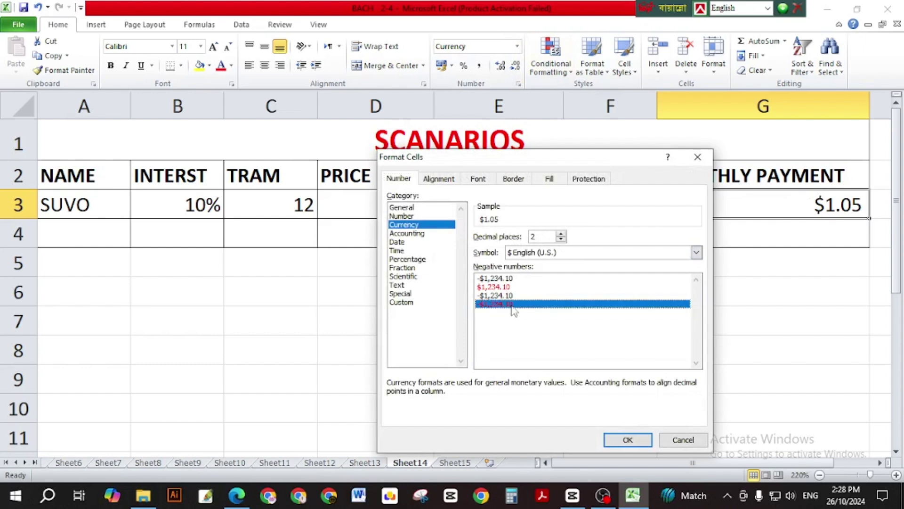
{"action": "left_click", "coordinate": [504, 297]}
{"action": "left_click", "coordinate": [493, 304]}
{"action": "left_click", "coordinate": [527, 258]}
{"action": "left_click", "coordinate": [526, 256]}
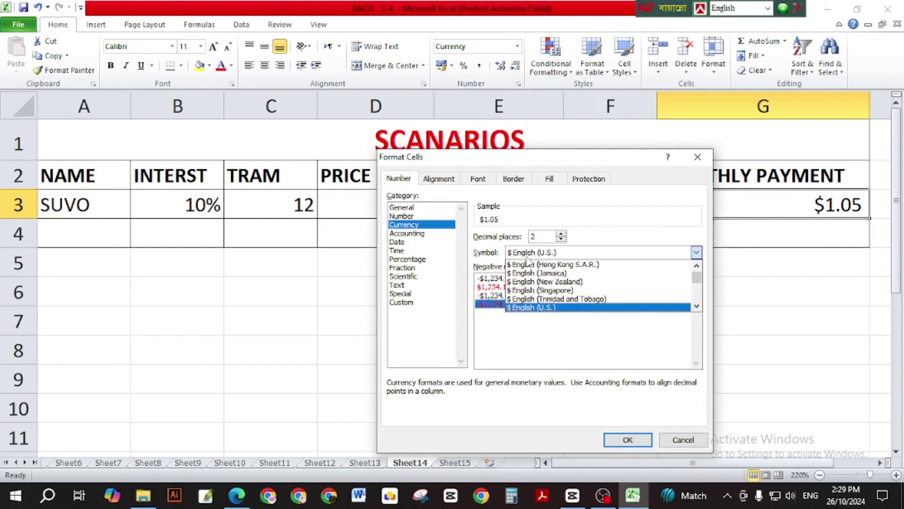
{"action": "left_click", "coordinate": [533, 310]}
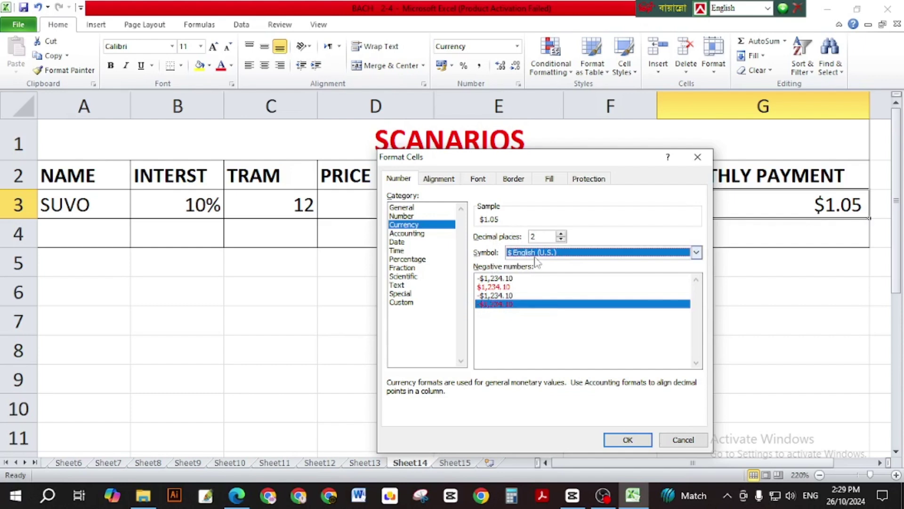
{"action": "left_click", "coordinate": [626, 443]}
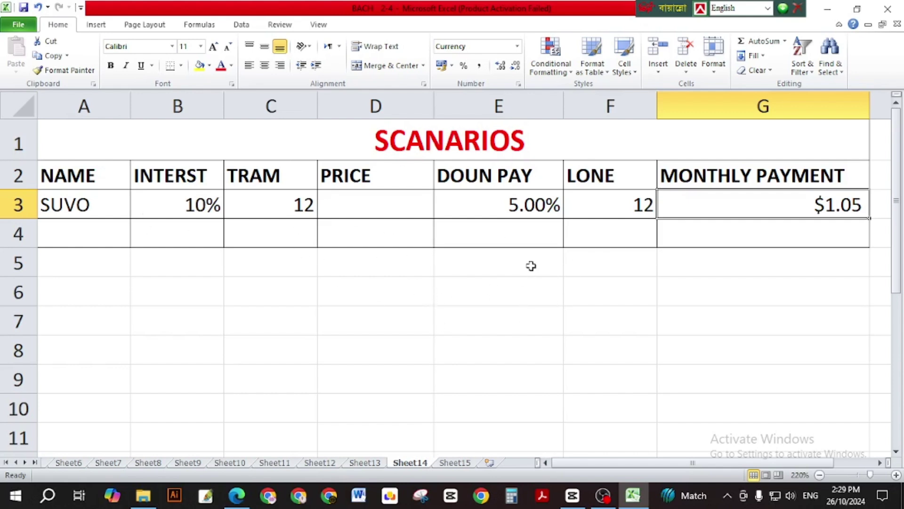
Open the Scenario Manager with monthly payment cell G3 selected and start adding a new scenario.
{"action": "left_click", "coordinate": [727, 283]}
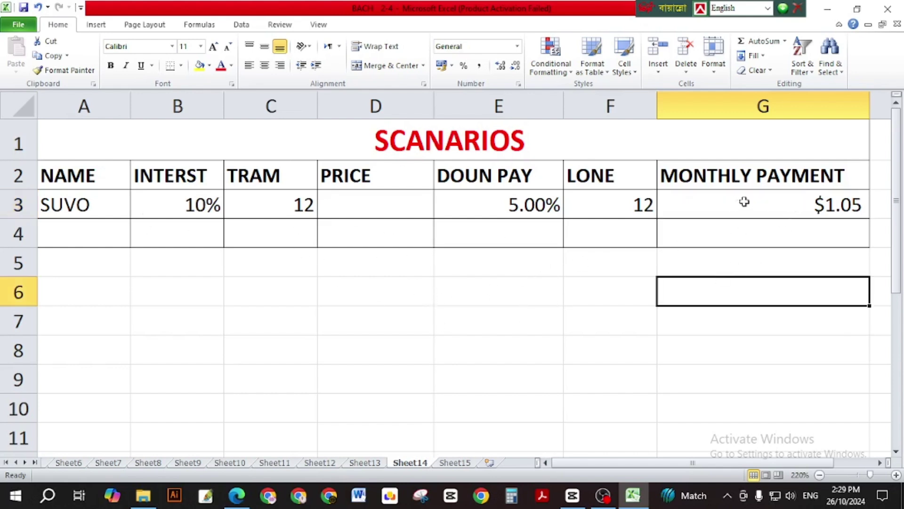
{"action": "left_click", "coordinate": [792, 198]}
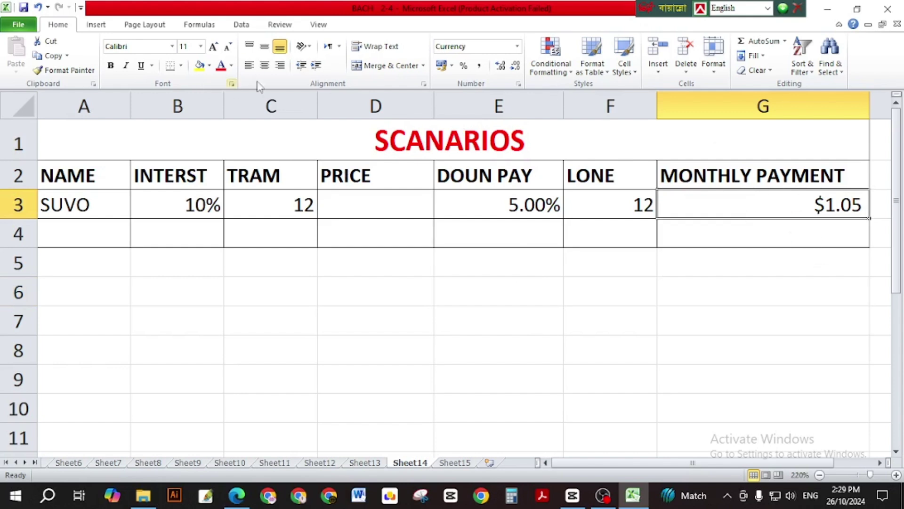
{"action": "left_click", "coordinate": [241, 26]}
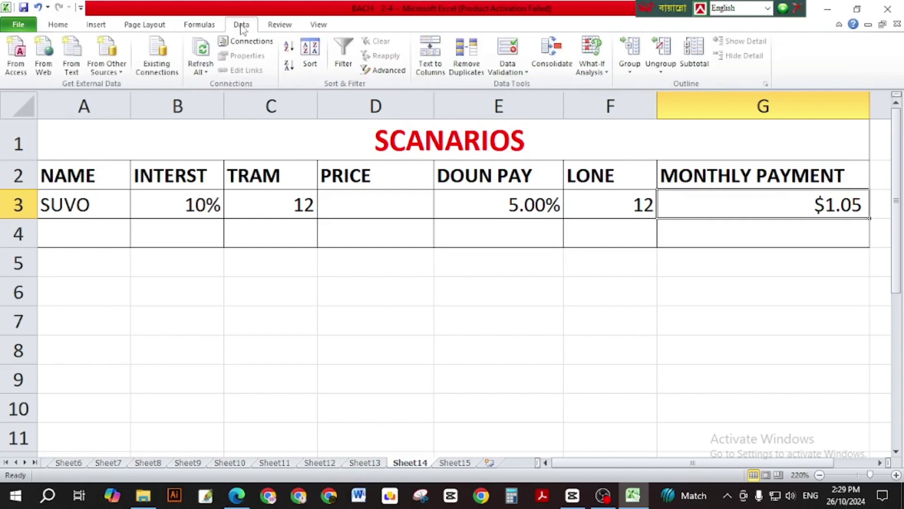
{"action": "left_click", "coordinate": [592, 68]}
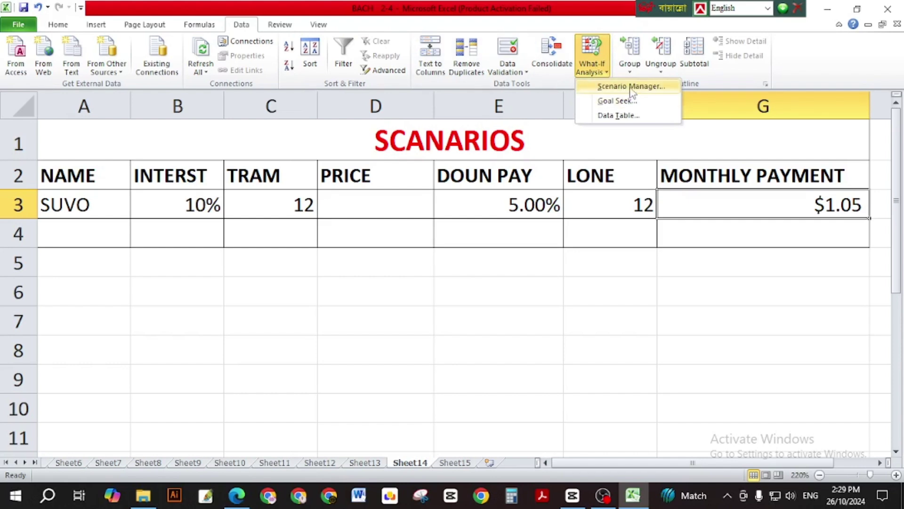
{"action": "left_click", "coordinate": [631, 86]}
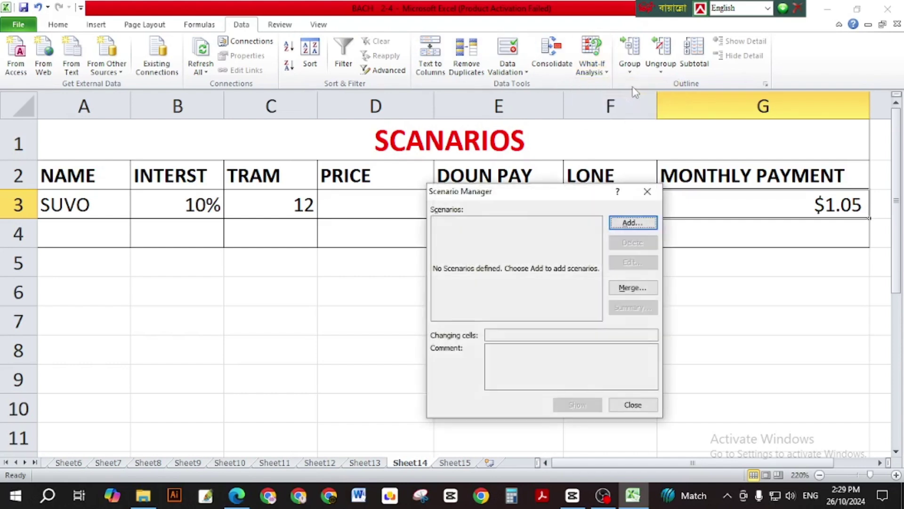
{"action": "left_click", "coordinate": [631, 224]}
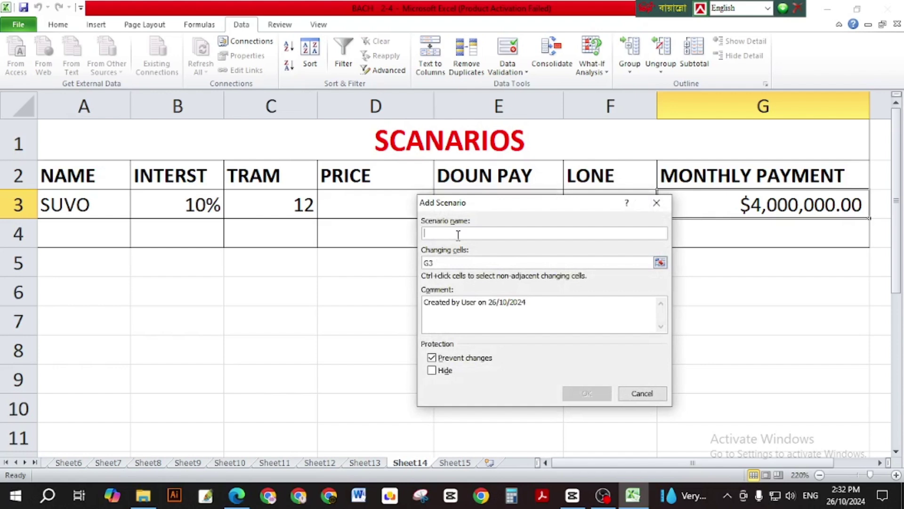
{"action": "type", "text": "D3"}
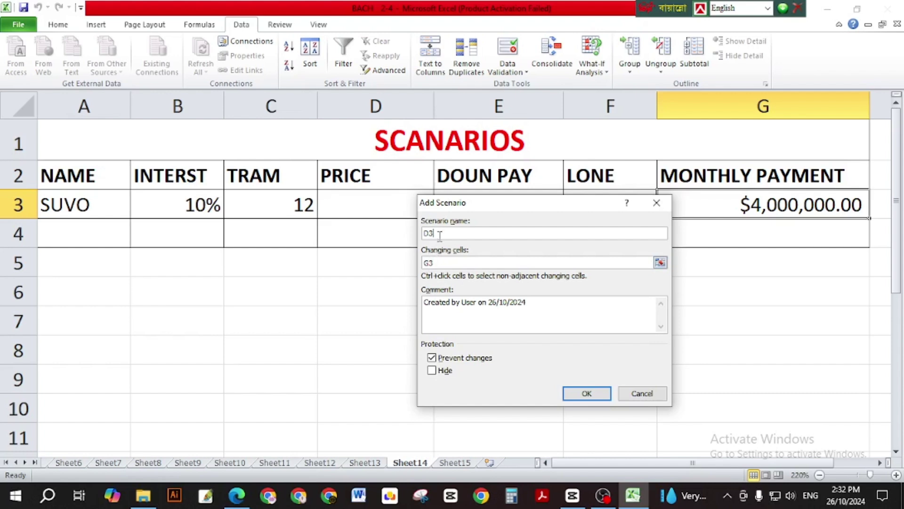
{"action": "left_click_drag", "start_coordinate": [438, 234], "coordinate": [363, 242]}
{"action": "key", "text": "BackSpace"}
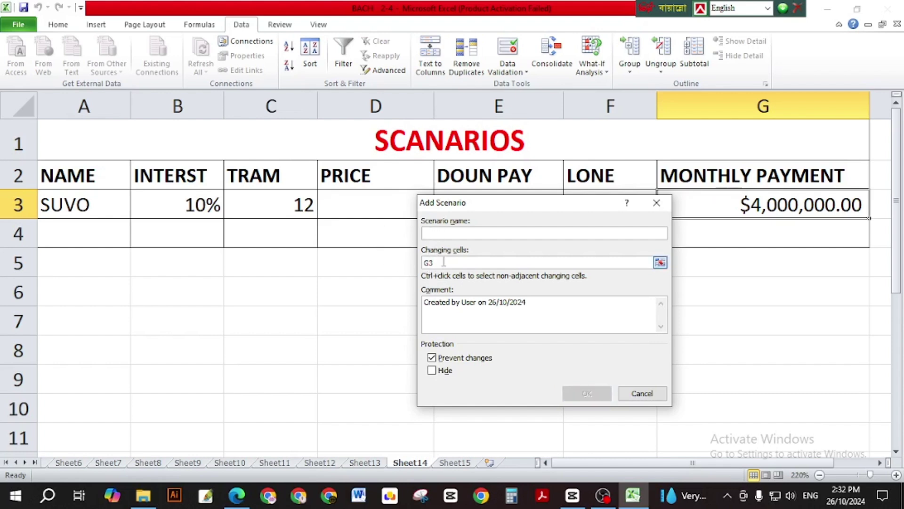
Name the scenario G3, set its changing cell to the price cell D3, and accept the definition.
{"action": "key", "text": "Tab"}
{"action": "type", "text": "D3"}
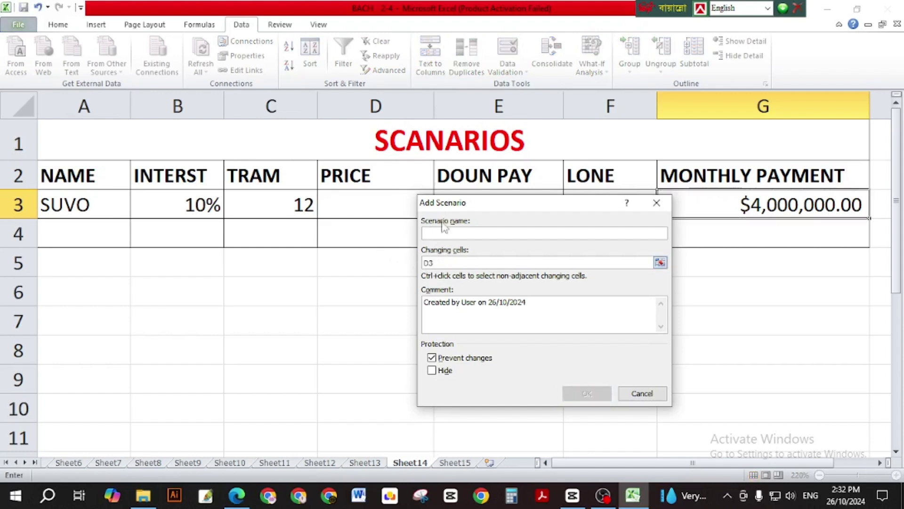
{"action": "left_click", "coordinate": [427, 234]}
{"action": "type", "text": "G3"}
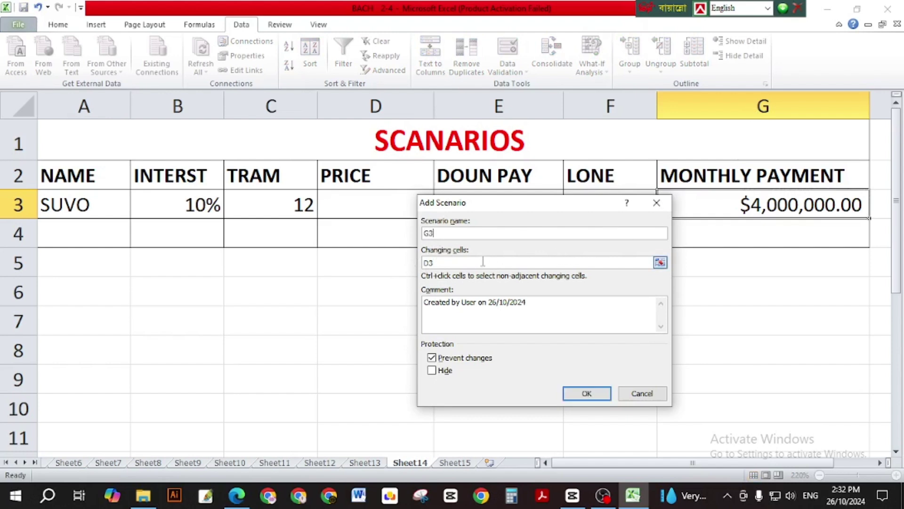
{"action": "left_click", "coordinate": [436, 263]}
{"action": "left_click", "coordinate": [355, 206]}
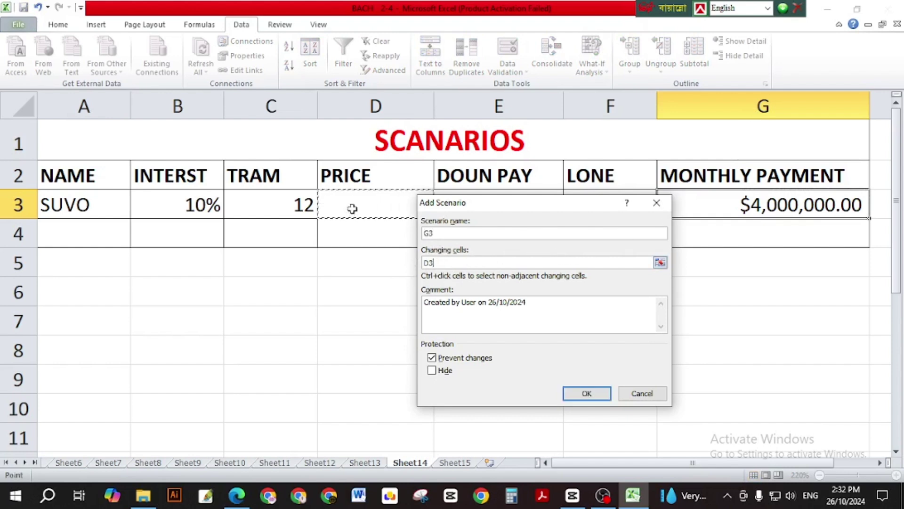
{"action": "left_click", "coordinate": [587, 393]}
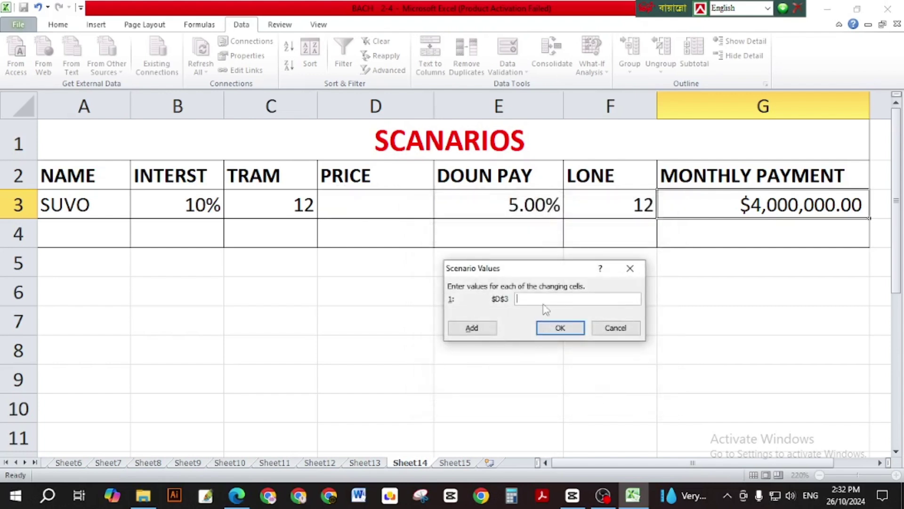
Set the scenario's D3 value to 4000000, then show the scenario in the table and close the Scenario Manager.
{"action": "type", "text": "4000000"}
{"action": "left_click", "coordinate": [559, 327]}
{"action": "left_click", "coordinate": [573, 405]}
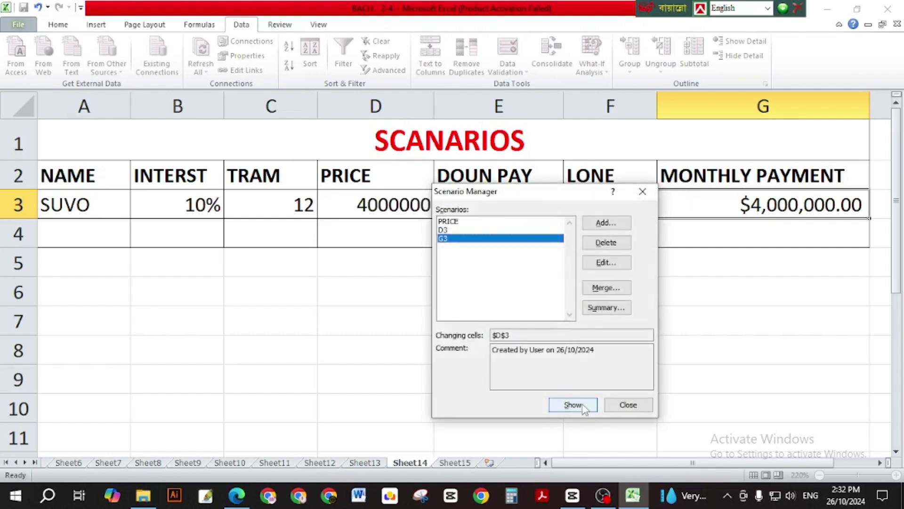
{"action": "left_click", "coordinate": [643, 404]}
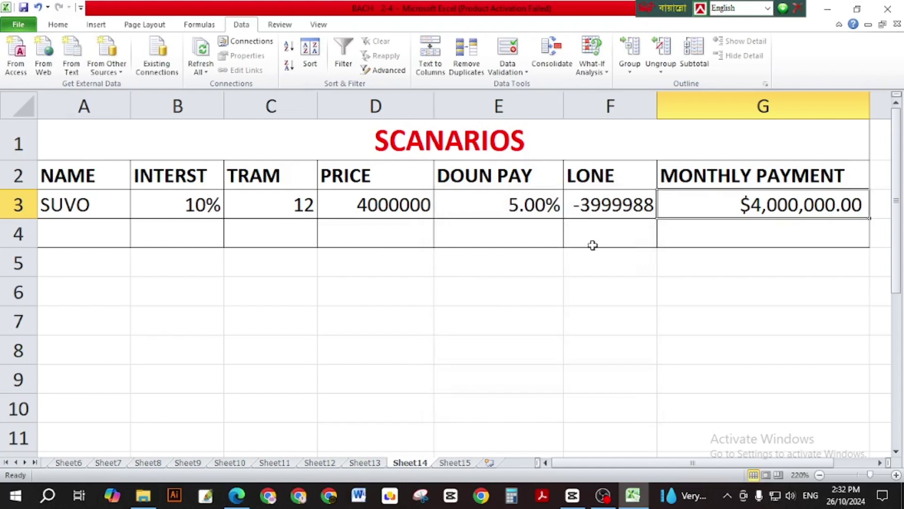
{"action": "left_click", "coordinate": [454, 287]}
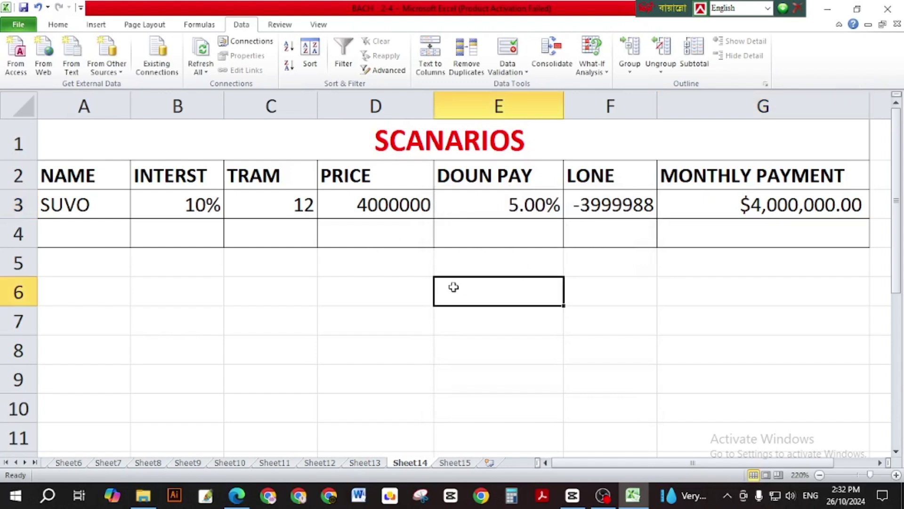
{"action": "left_click", "coordinate": [3, 234]}
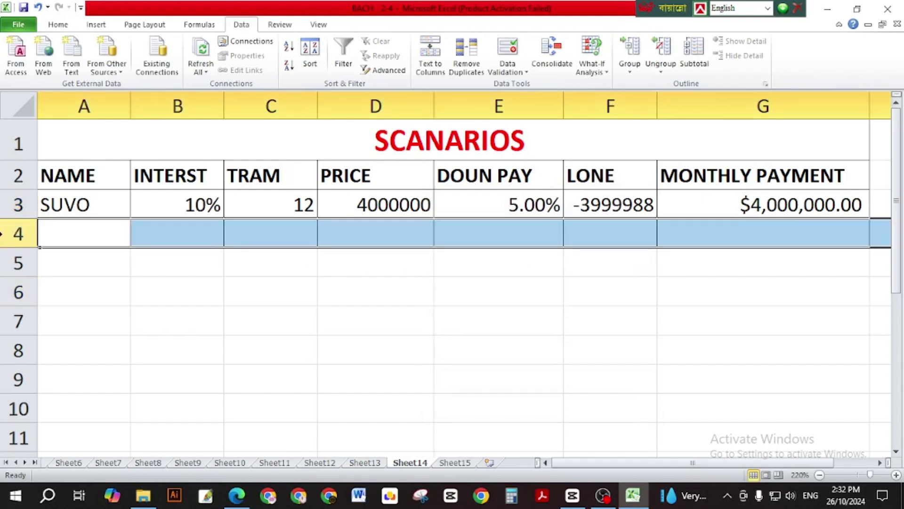
{"action": "left_click", "coordinate": [418, 293]}
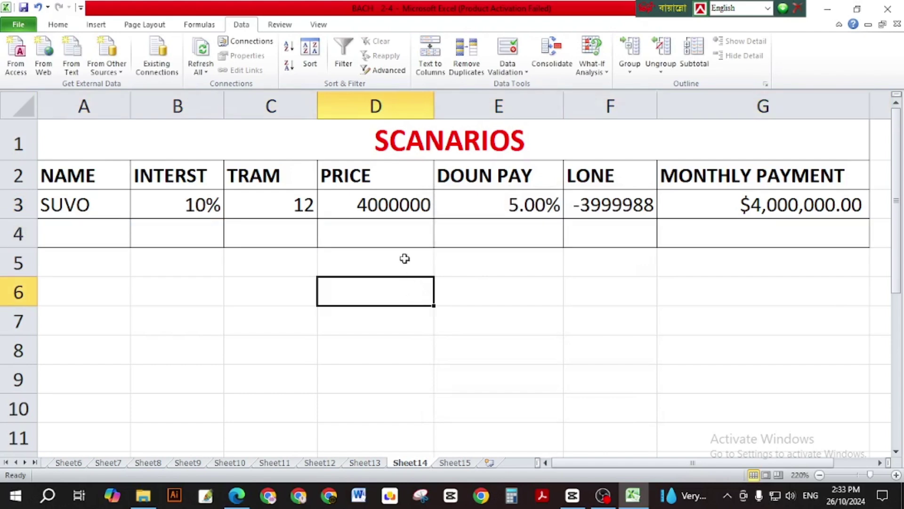
Inspect the contents of the down payment, loan and monthly payment cells E3, F3 and G3.
{"action": "left_click", "coordinate": [493, 203]}
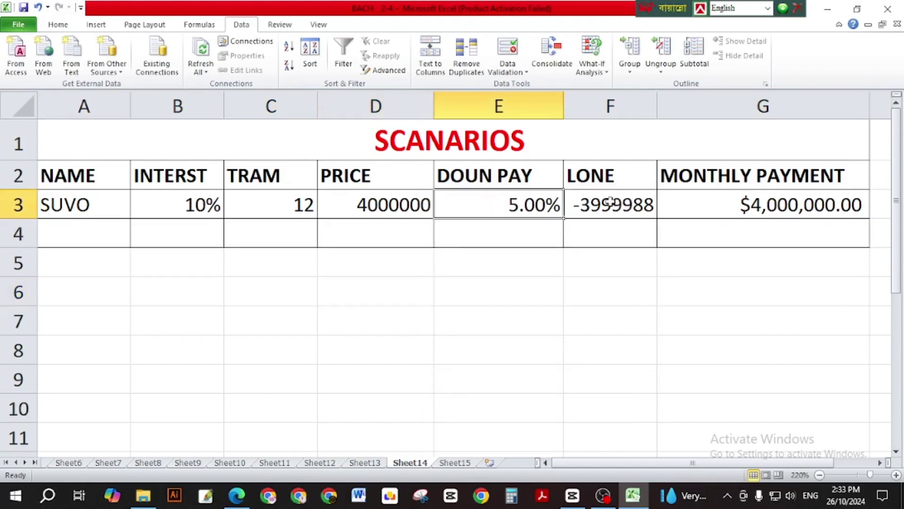
{"action": "double_click", "coordinate": [502, 208]}
{"action": "key", "text": "Return"}
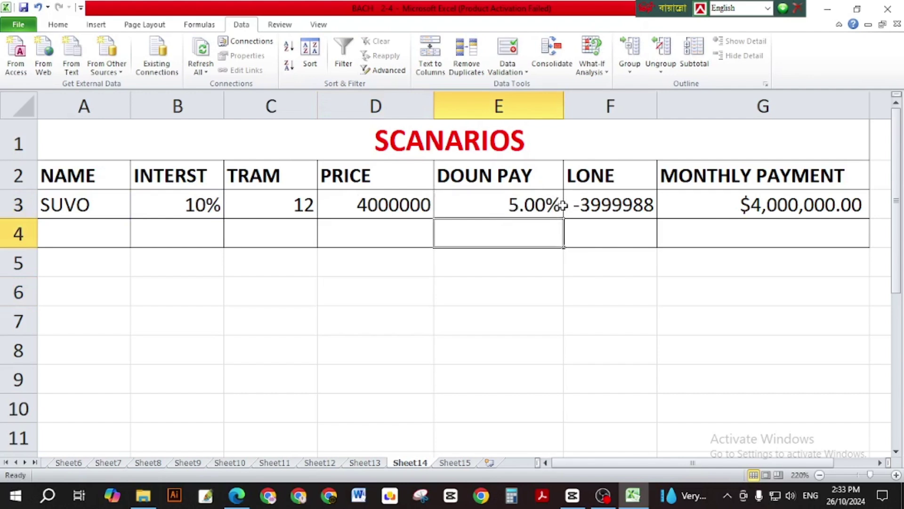
{"action": "double_click", "coordinate": [594, 205]}
{"action": "key", "text": "Return"}
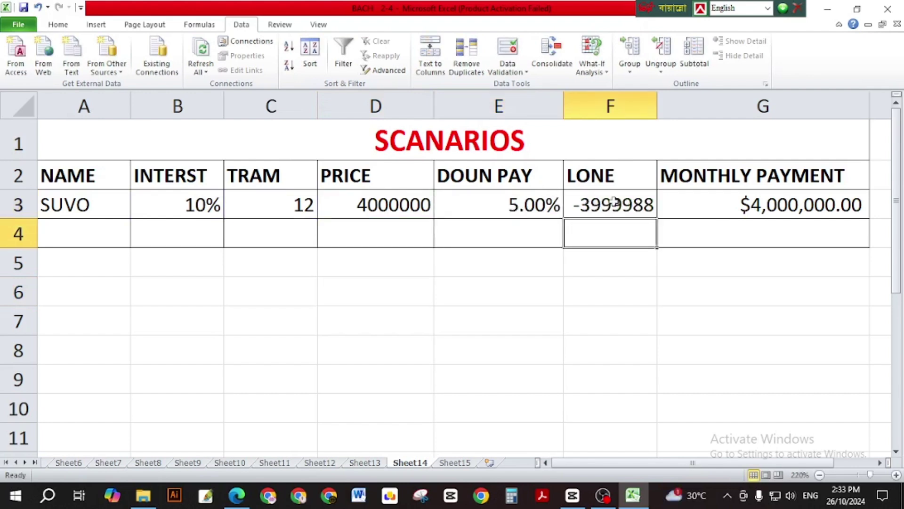
{"action": "double_click", "coordinate": [776, 203]}
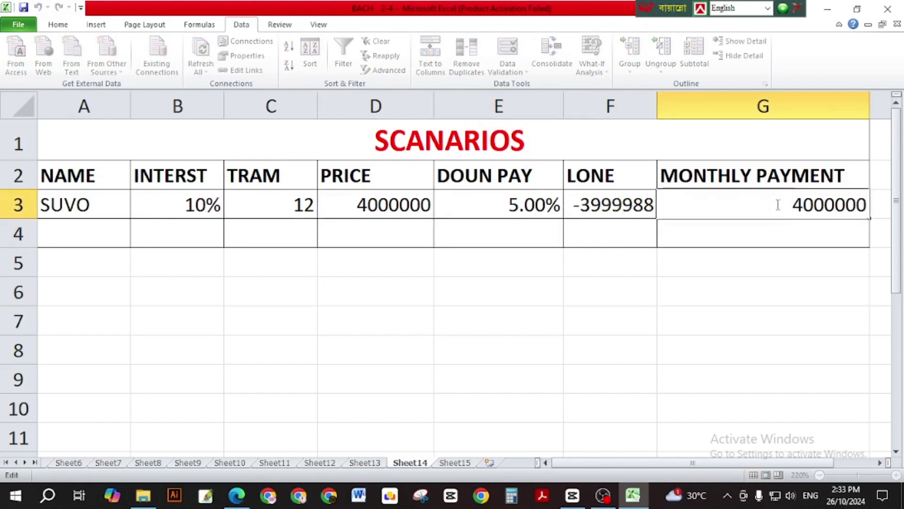
{"action": "key", "text": "Return"}
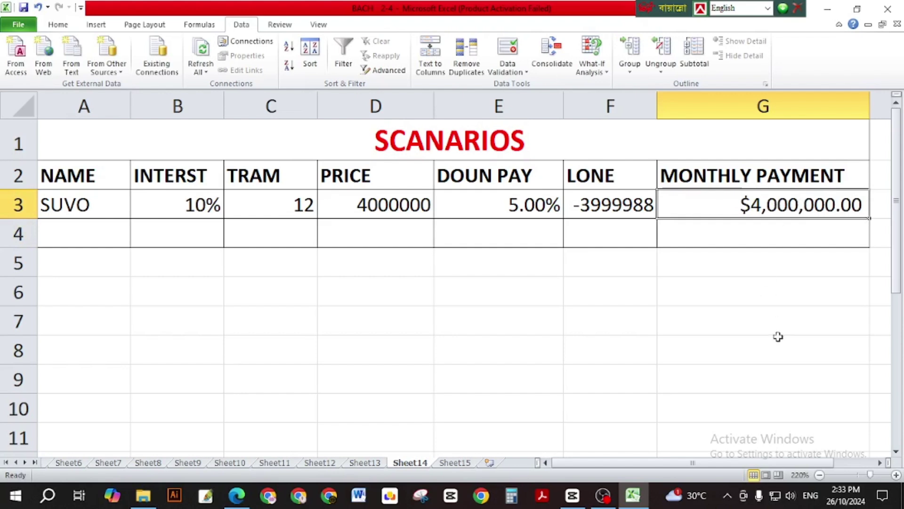
{"action": "left_click", "coordinate": [777, 337]}
Open the Scenario Manager with the monthly payment cell G3 selected.
{"action": "left_click", "coordinate": [797, 206]}
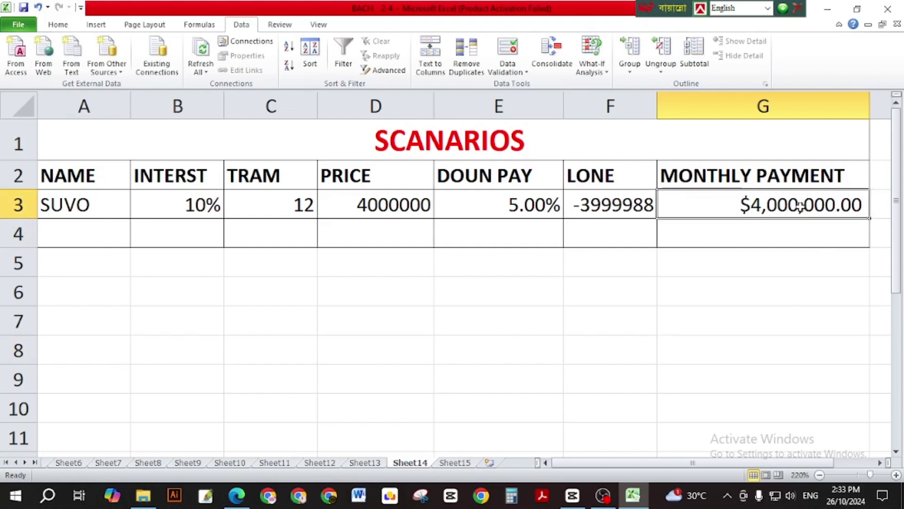
{"action": "left_click", "coordinate": [603, 68]}
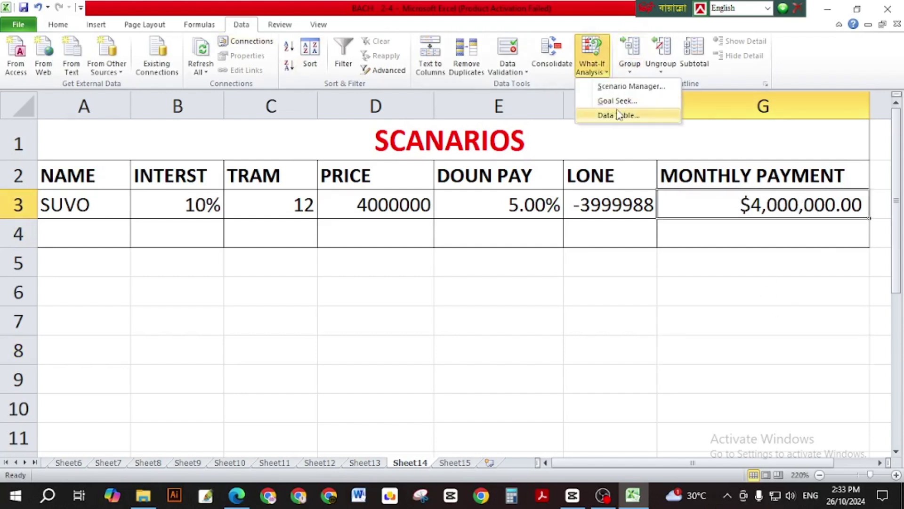
{"action": "left_click", "coordinate": [621, 86]}
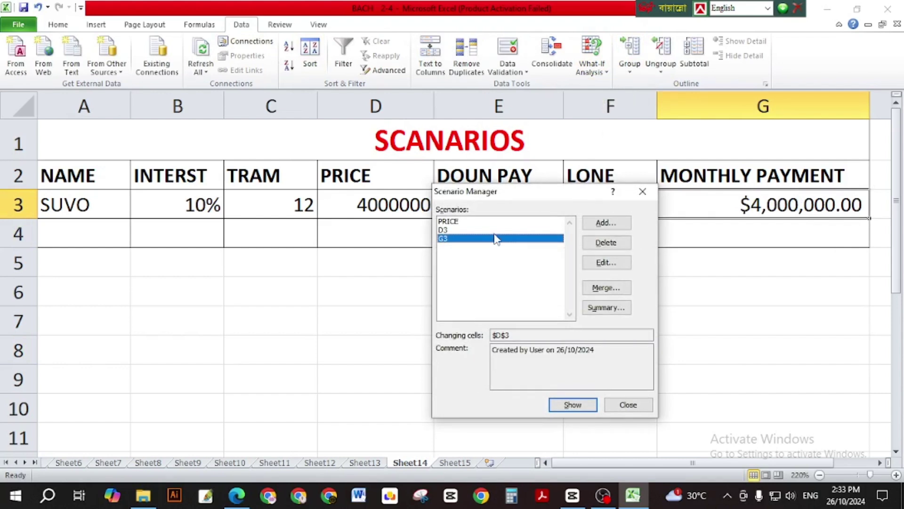
Try to add another scenario named G3 with D3 as its changing cell.
{"action": "left_click", "coordinate": [613, 225]}
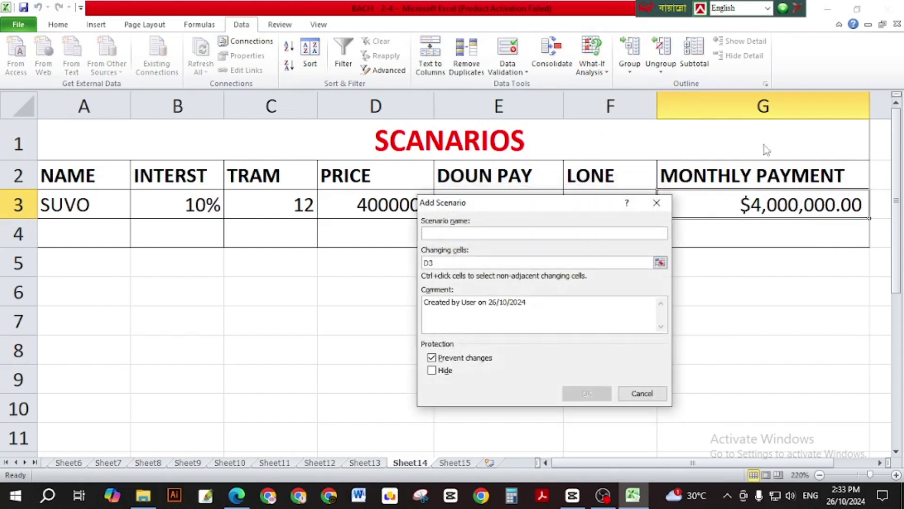
{"action": "type", "text": "G3"}
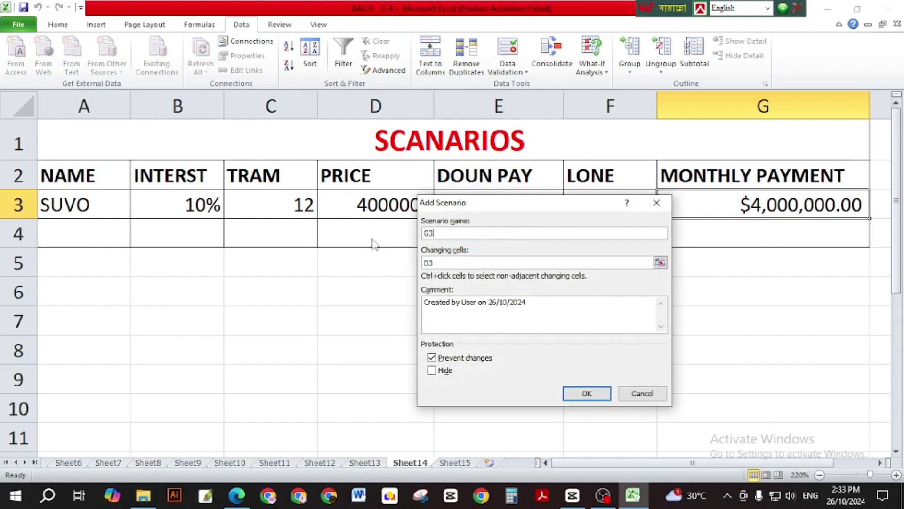
{"action": "key", "text": "Tab"}
{"action": "double_click", "coordinate": [434, 264]}
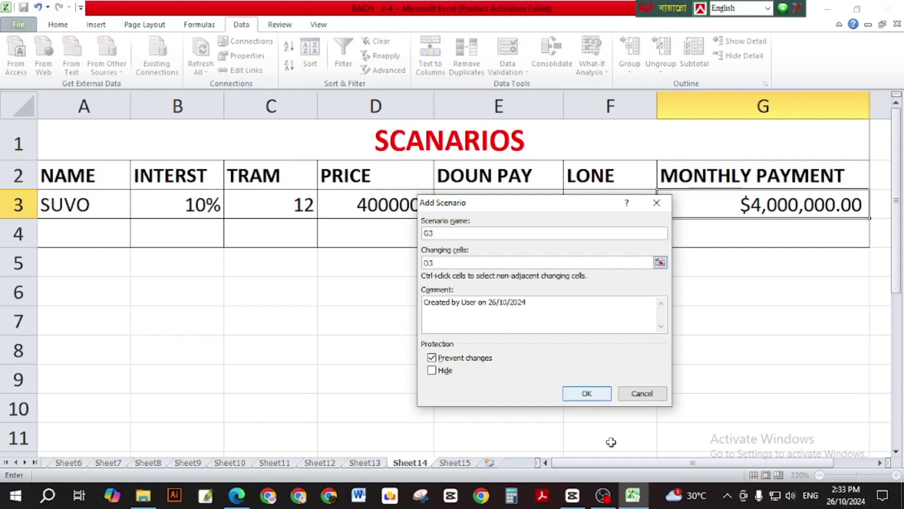
{"action": "left_click", "coordinate": [593, 396]}
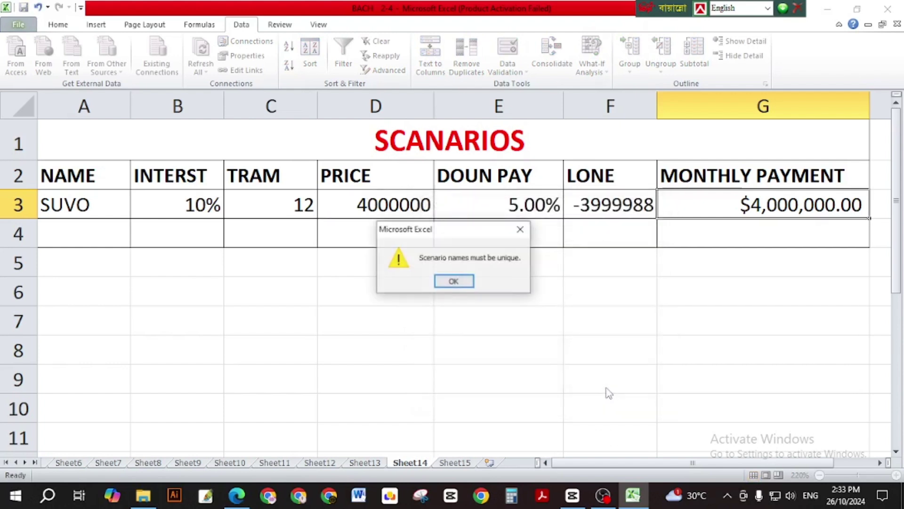
{"action": "left_click", "coordinate": [467, 280]}
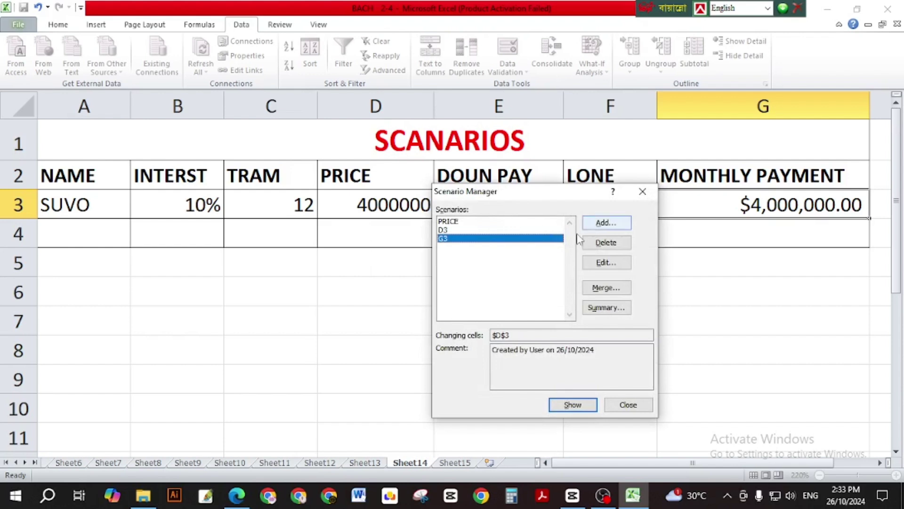
Show the existing G3 scenario in the table and close the Scenario Manager.
{"action": "left_click", "coordinate": [572, 406]}
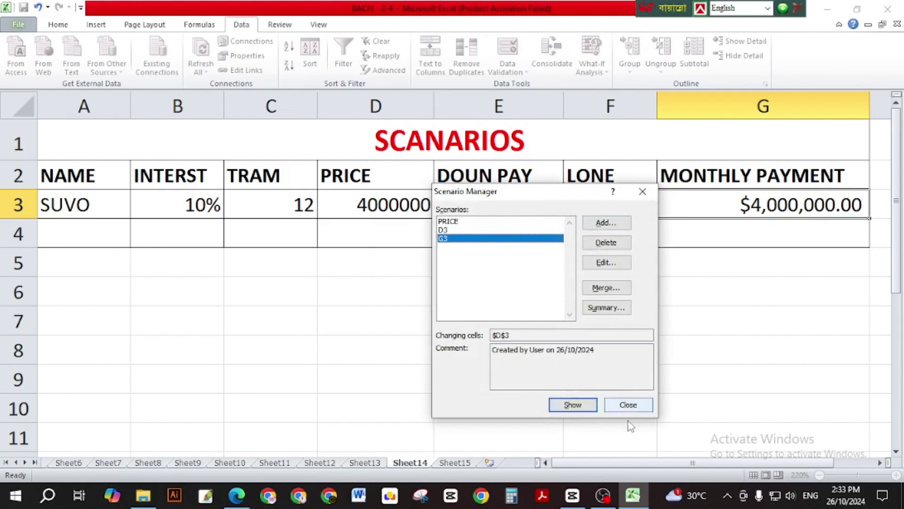
{"action": "left_click", "coordinate": [628, 404]}
{"action": "left_click", "coordinate": [428, 244]}
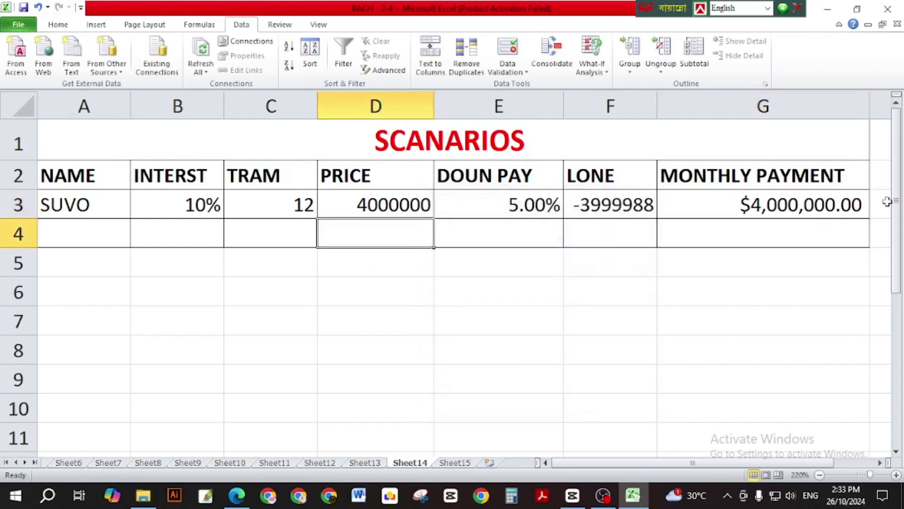
{"action": "left_click", "coordinate": [324, 260]}
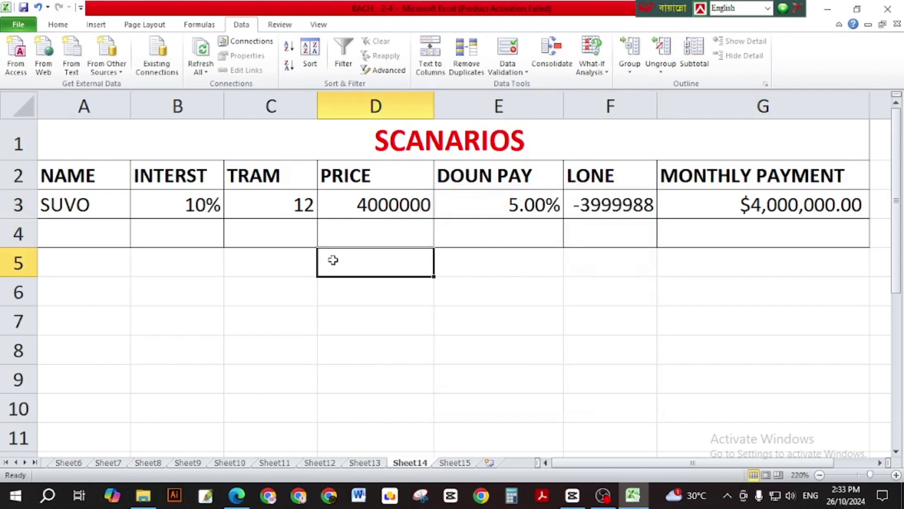
{"action": "left_click", "coordinate": [489, 291]}
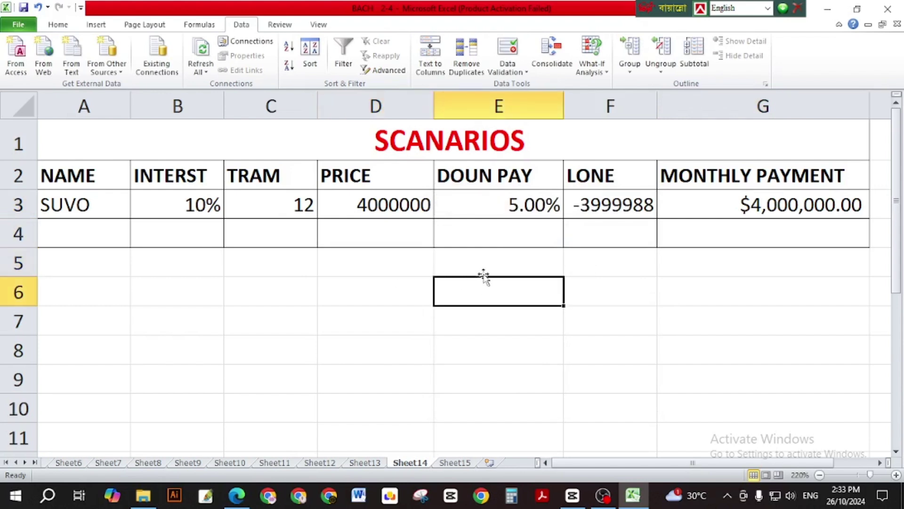